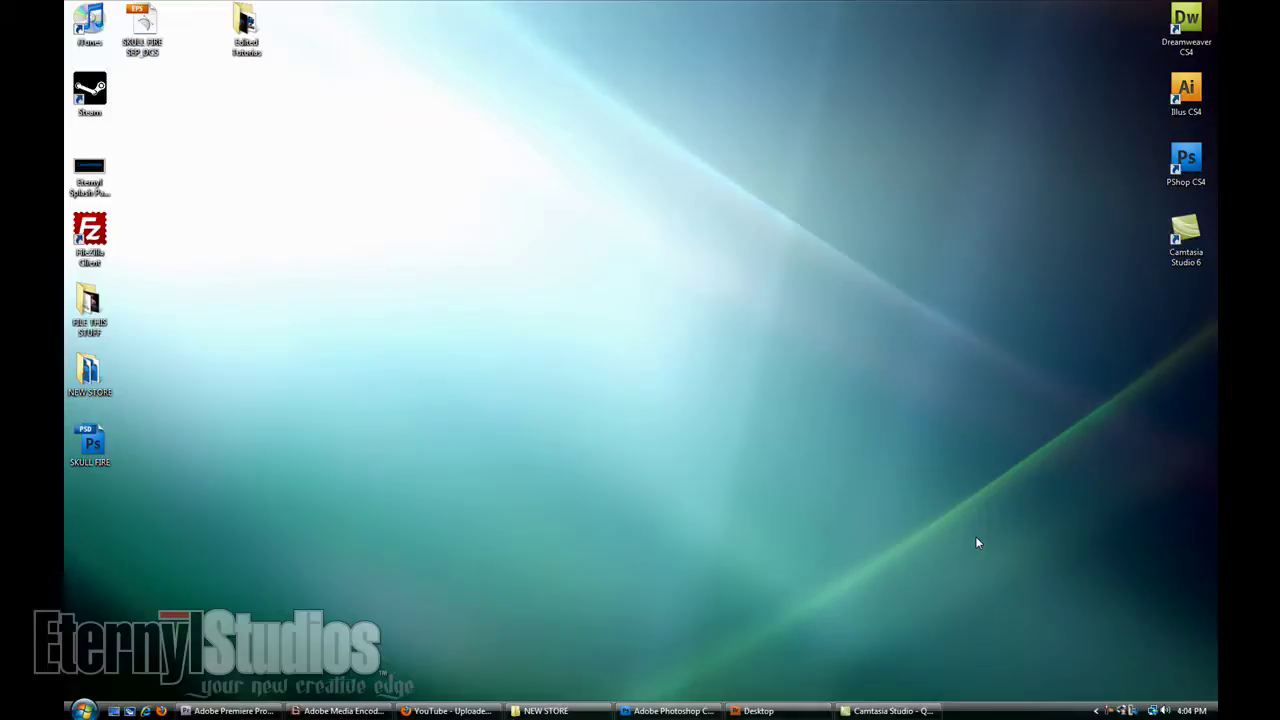
Switch to Photoshop and show the channels of the SKULL FIRE SEP_DCS.eps document.
{"action": "left_click", "coordinate": [666, 710]}
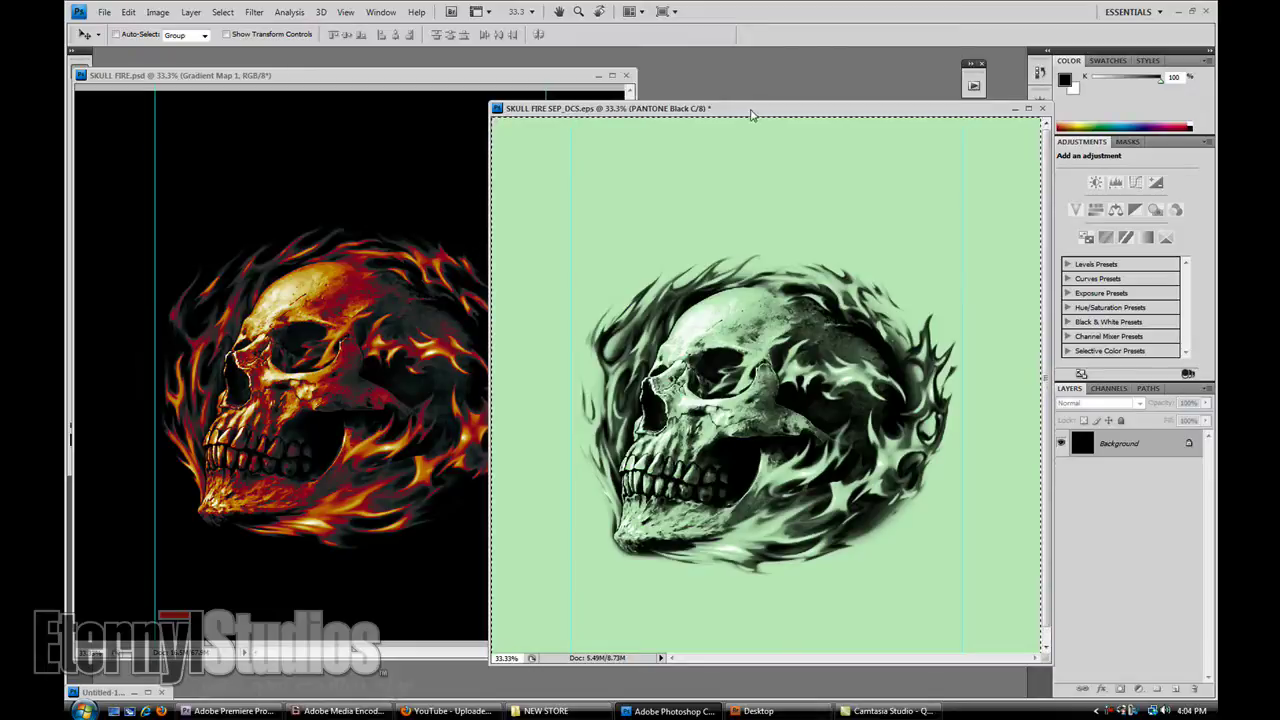
{"action": "mouse_move", "coordinate": [757, 112]}
{"action": "left_mouse_down"}
{"action": "mouse_move", "coordinate": [724, 100]}
{"action": "mouse_move", "coordinate": [733, 106]}
{"action": "left_mouse_up"}
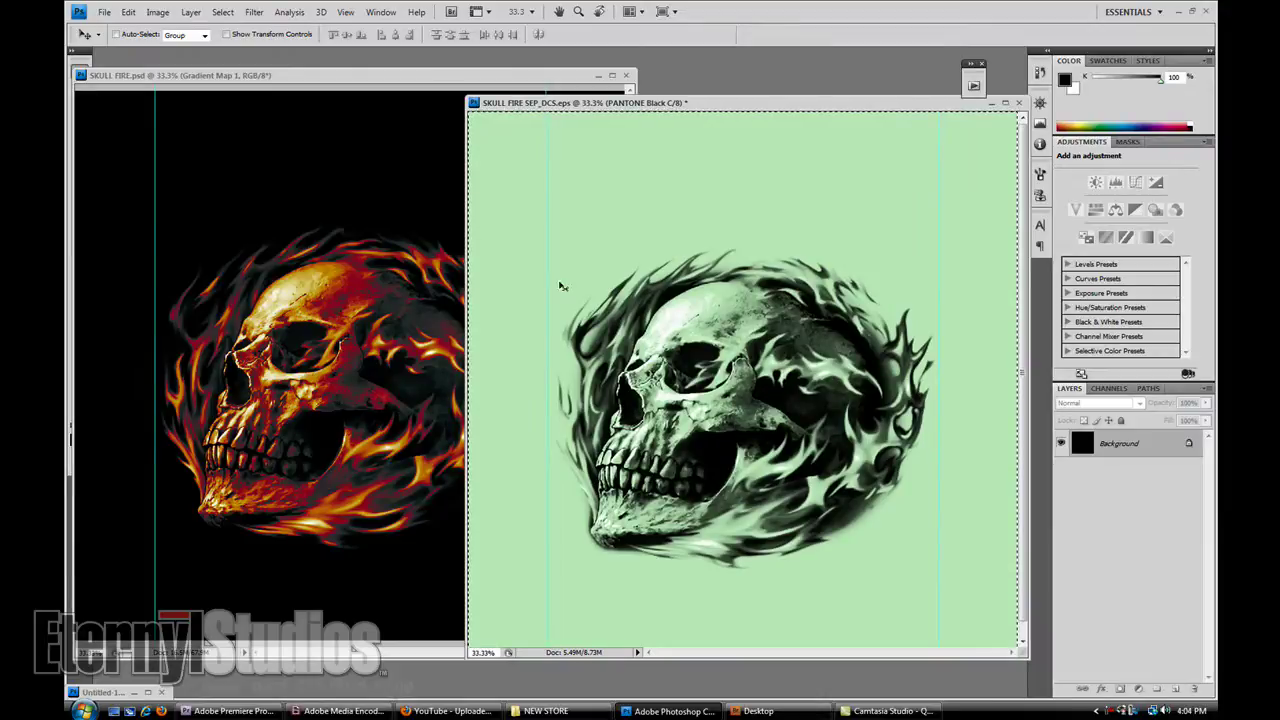
{"action": "left_click", "coordinate": [1109, 388]}
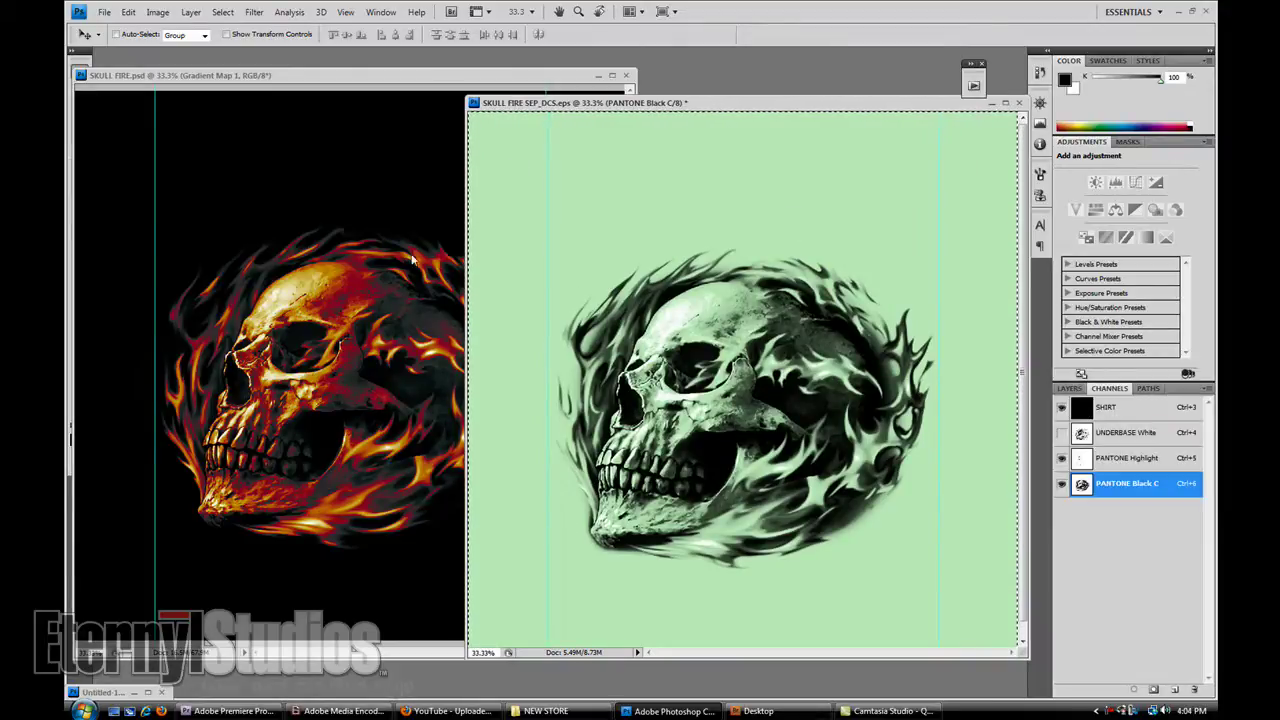
Duplicate the SKULL FIRE.psd image as SKULL FIRE copy and float the duplicate in its own window.
{"action": "left_click", "coordinate": [287, 78]}
{"action": "left_click", "coordinate": [155, 12]}
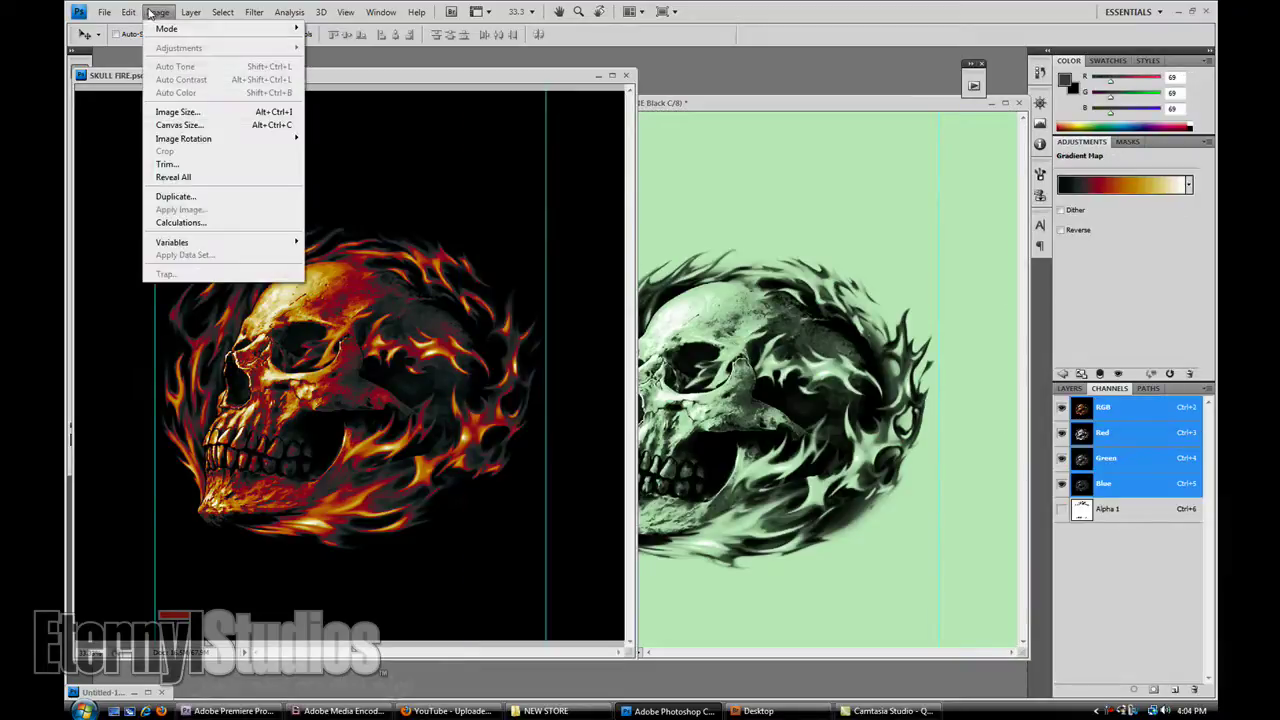
{"action": "left_click", "coordinate": [176, 196]}
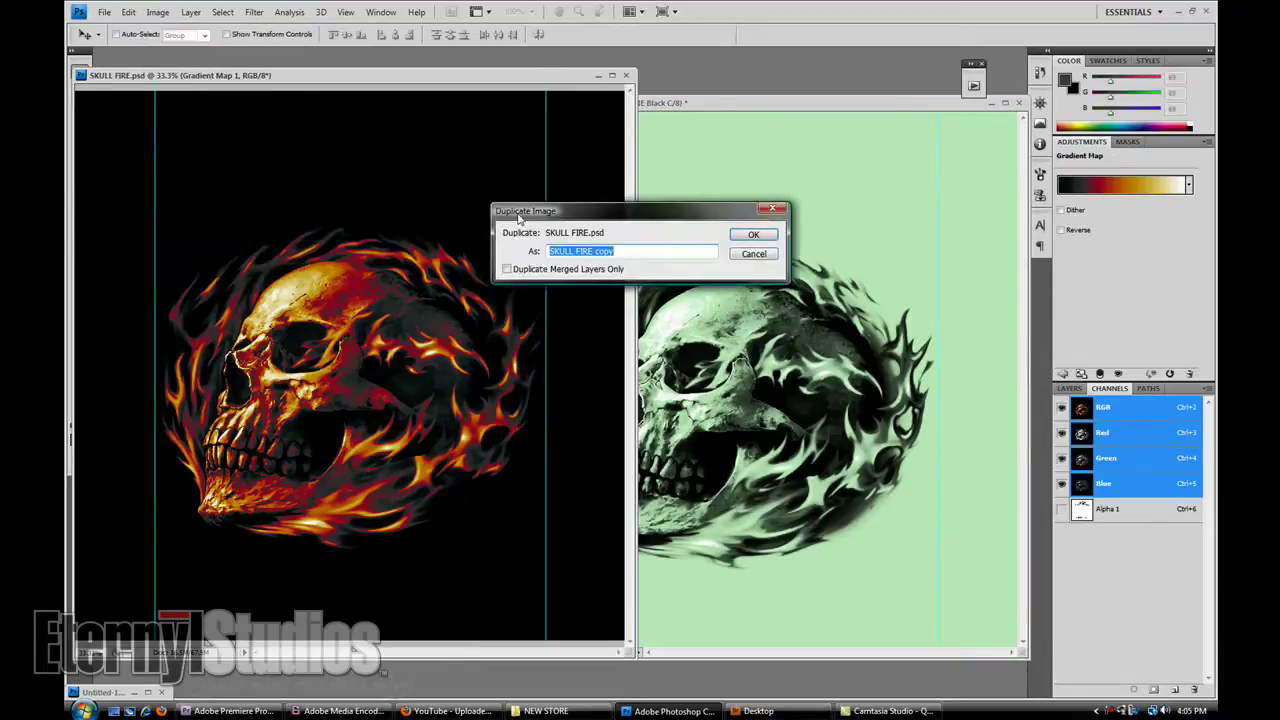
{"action": "left_click", "coordinate": [743, 235]}
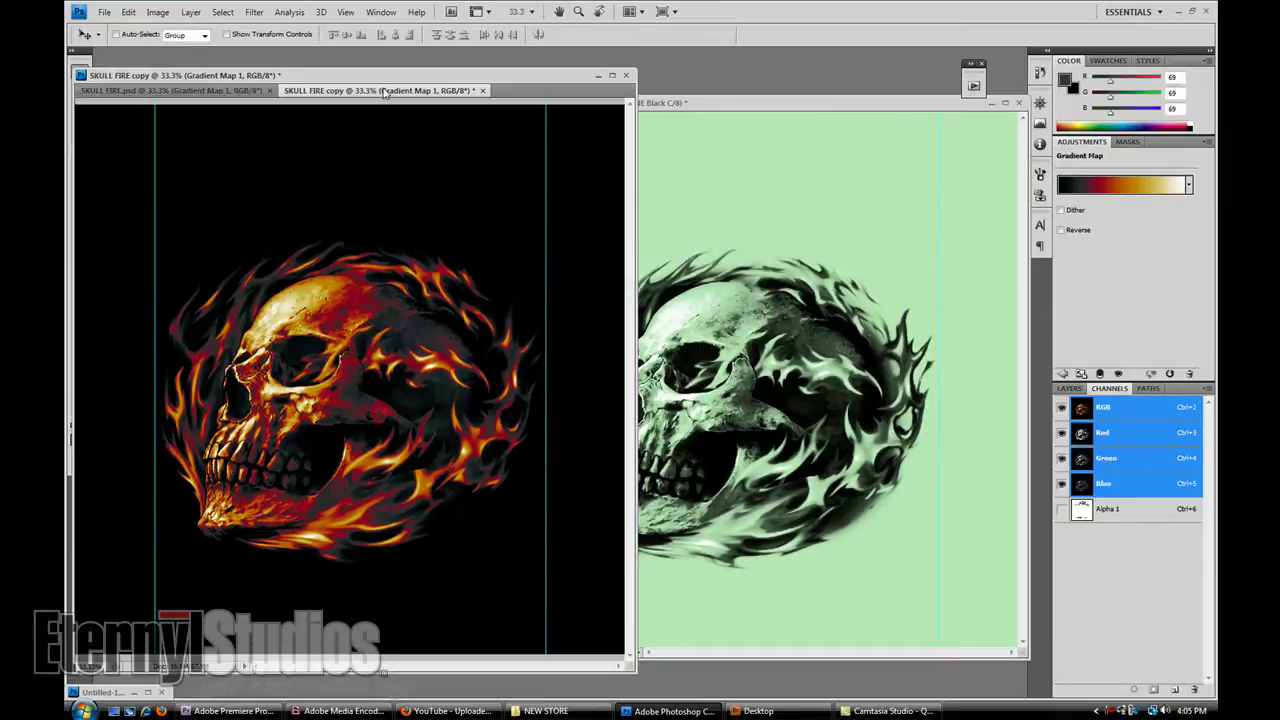
{"action": "left_click_drag", "start_coordinate": [395, 92], "coordinate": [270, 149]}
In SKULL FIRE SEP_DCS.eps, set the SHIRT channel's colour opacity to 100%.
{"action": "left_click_drag", "start_coordinate": [714, 106], "coordinate": [754, 110]}
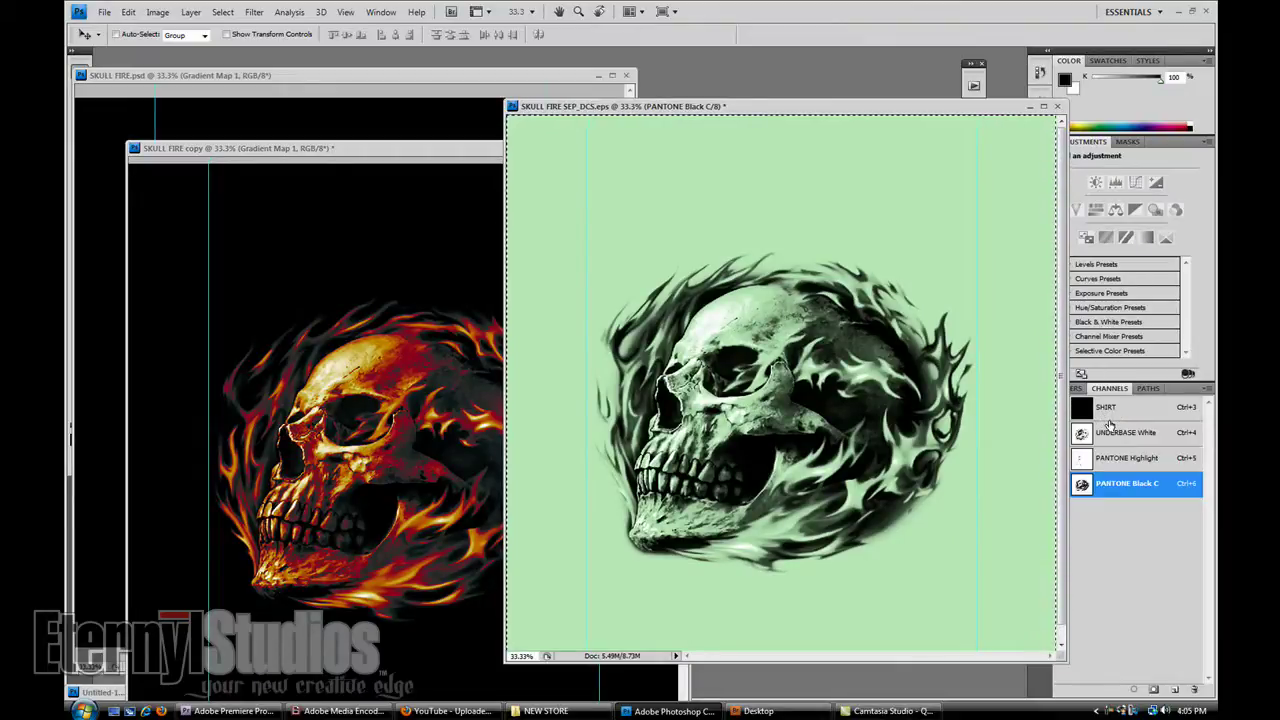
{"action": "double_click", "coordinate": [1104, 410]}
{"action": "left_click", "coordinate": [634, 313]}
{"action": "double_click", "coordinate": [634, 313]}
{"action": "type", "text": "100"}
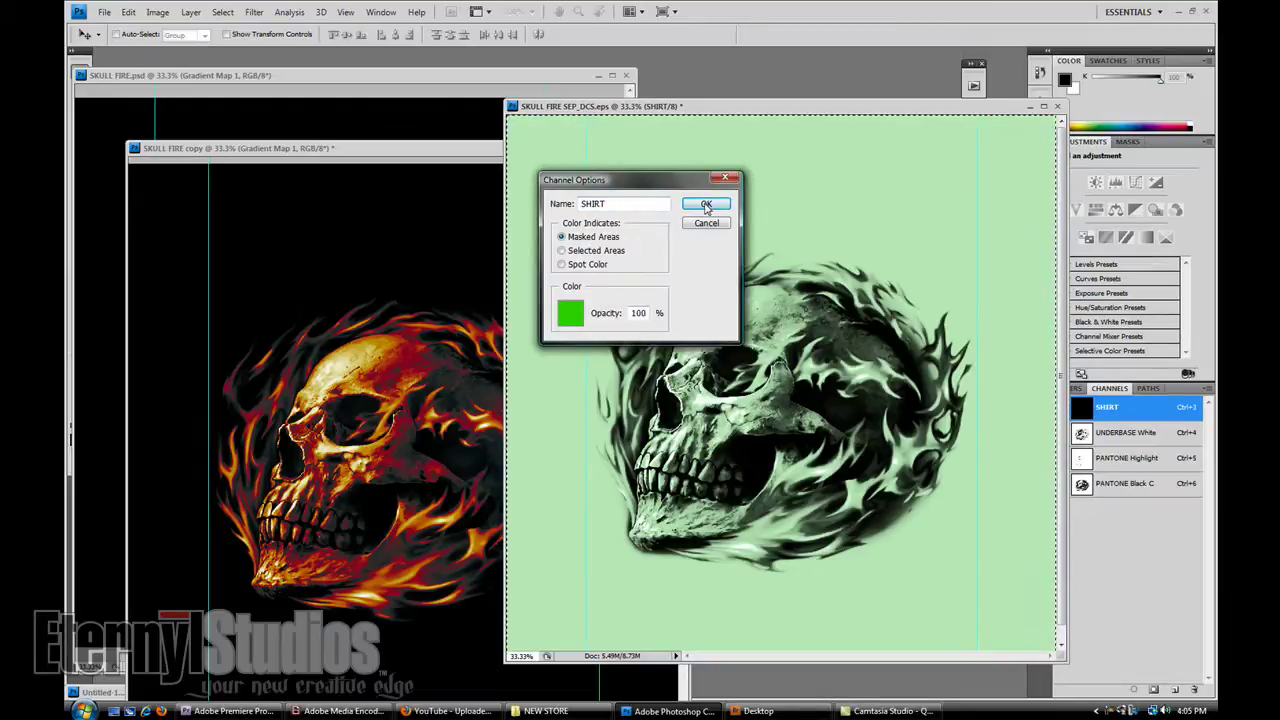
{"action": "left_click", "coordinate": [706, 204]}
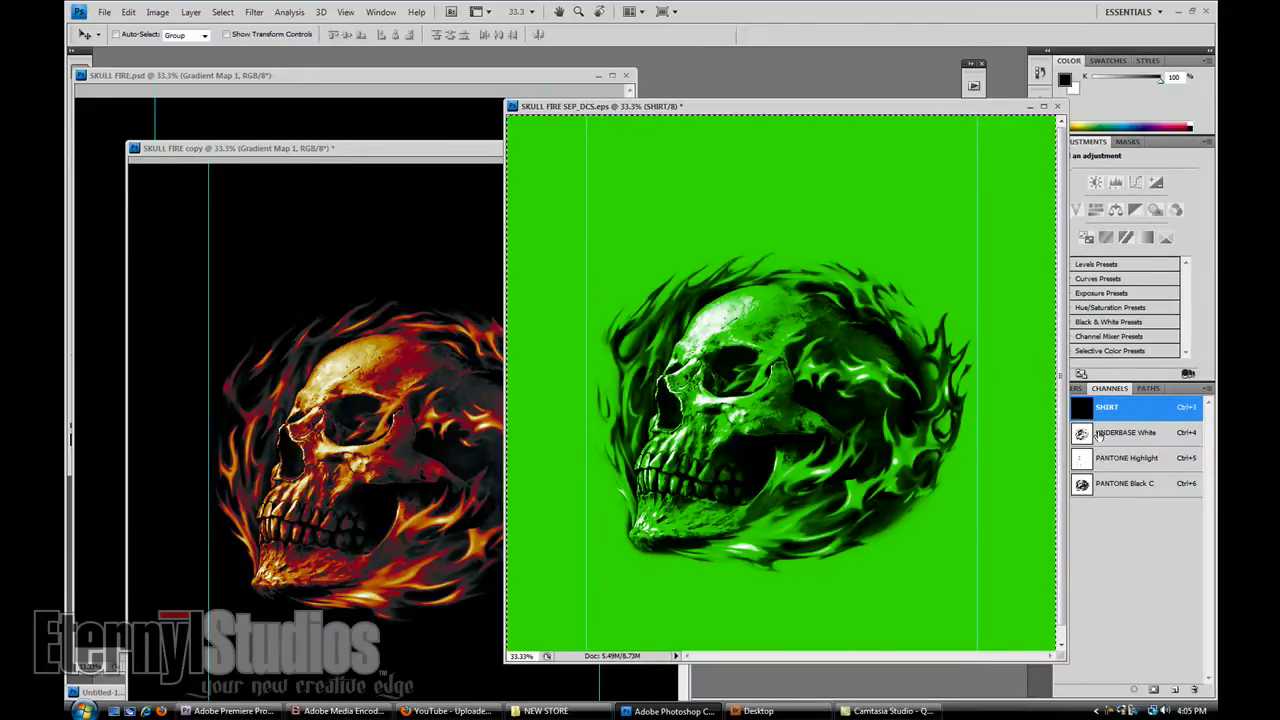
Compare the separation with the UNDERBASE White channel shown and hidden.
{"action": "left_click_drag", "start_coordinate": [878, 110], "coordinate": [830, 109]}
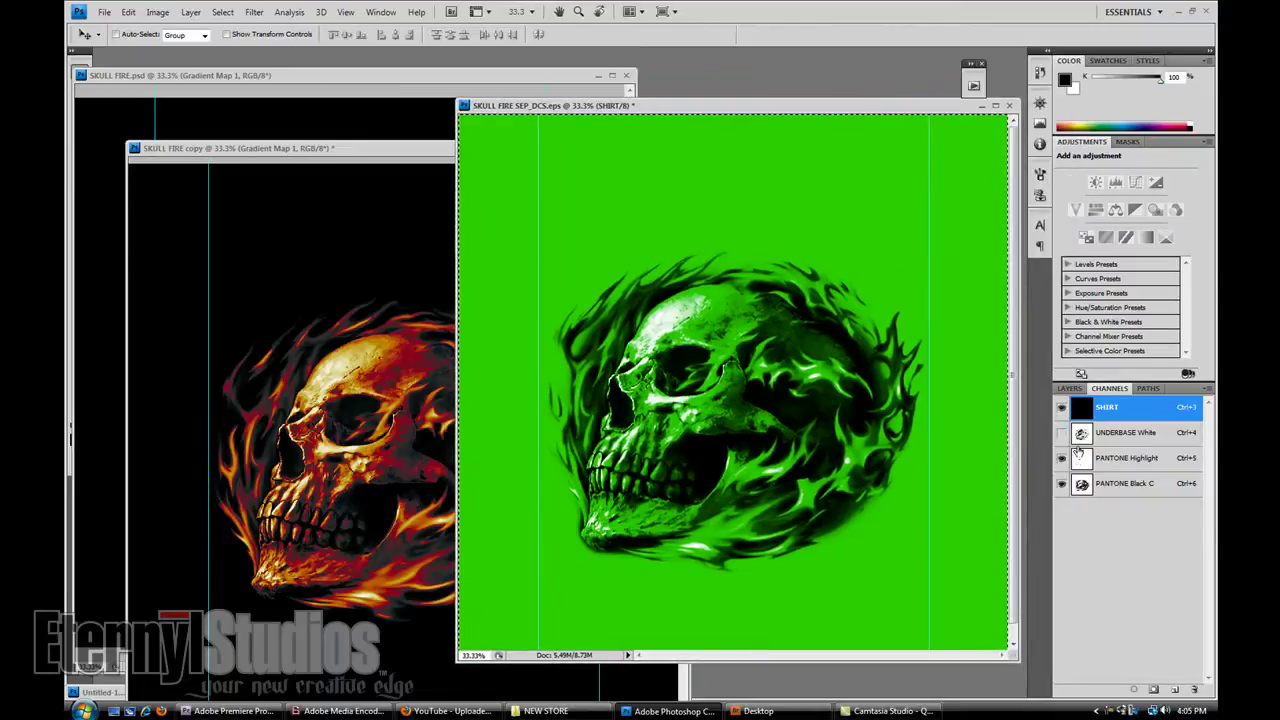
{"action": "left_click", "coordinate": [1061, 432]}
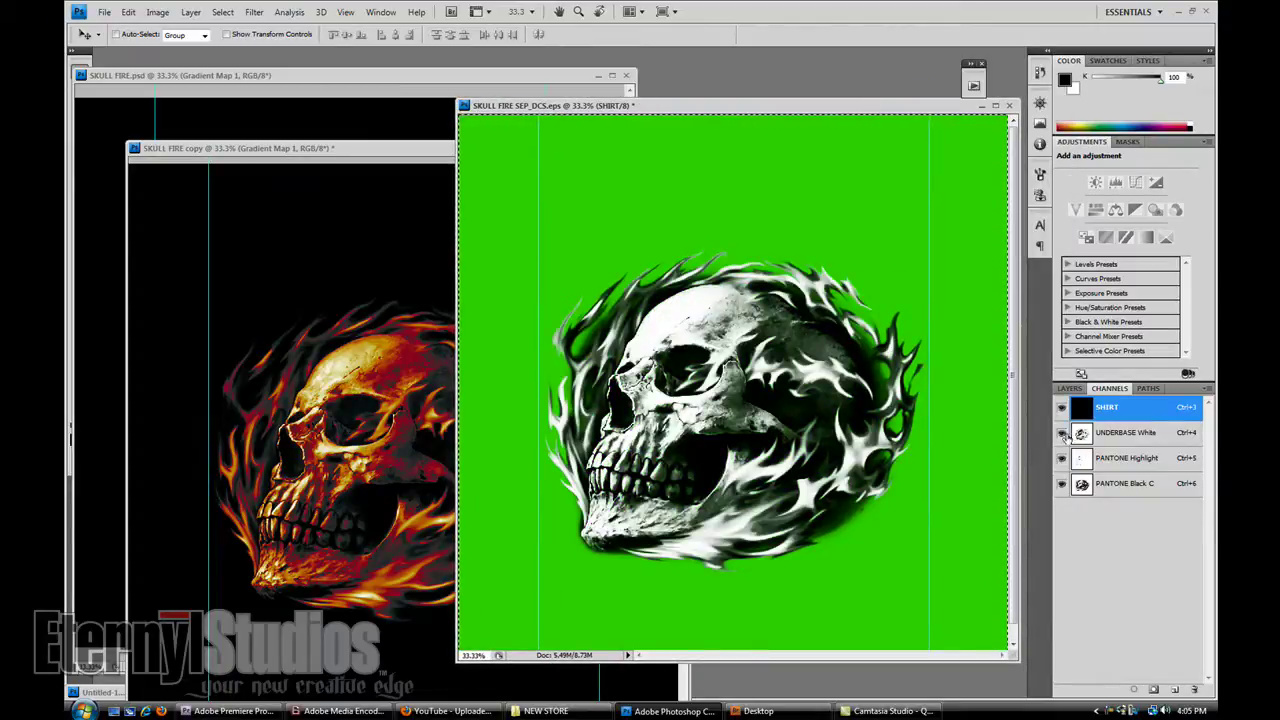
{"action": "left_click", "coordinate": [1061, 432]}
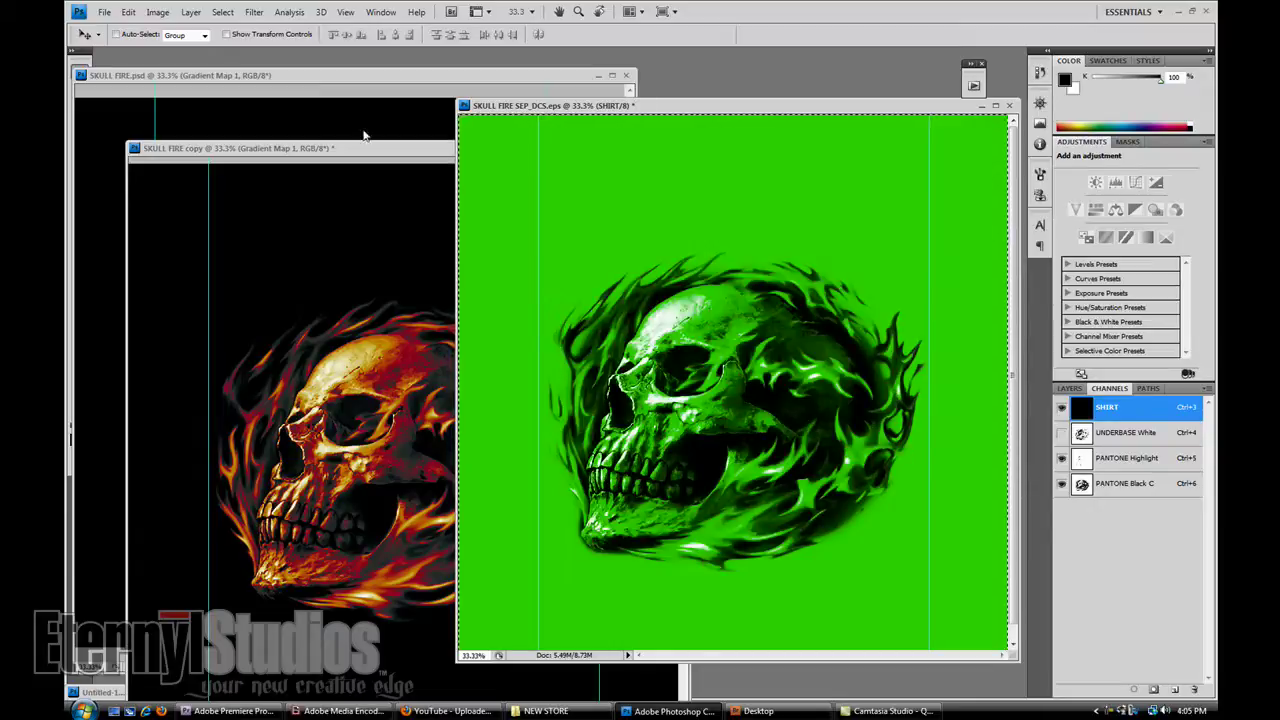
Flatten all layers of the SKULL FIRE copy image.
{"action": "left_click_drag", "start_coordinate": [365, 150], "coordinate": [336, 117]}
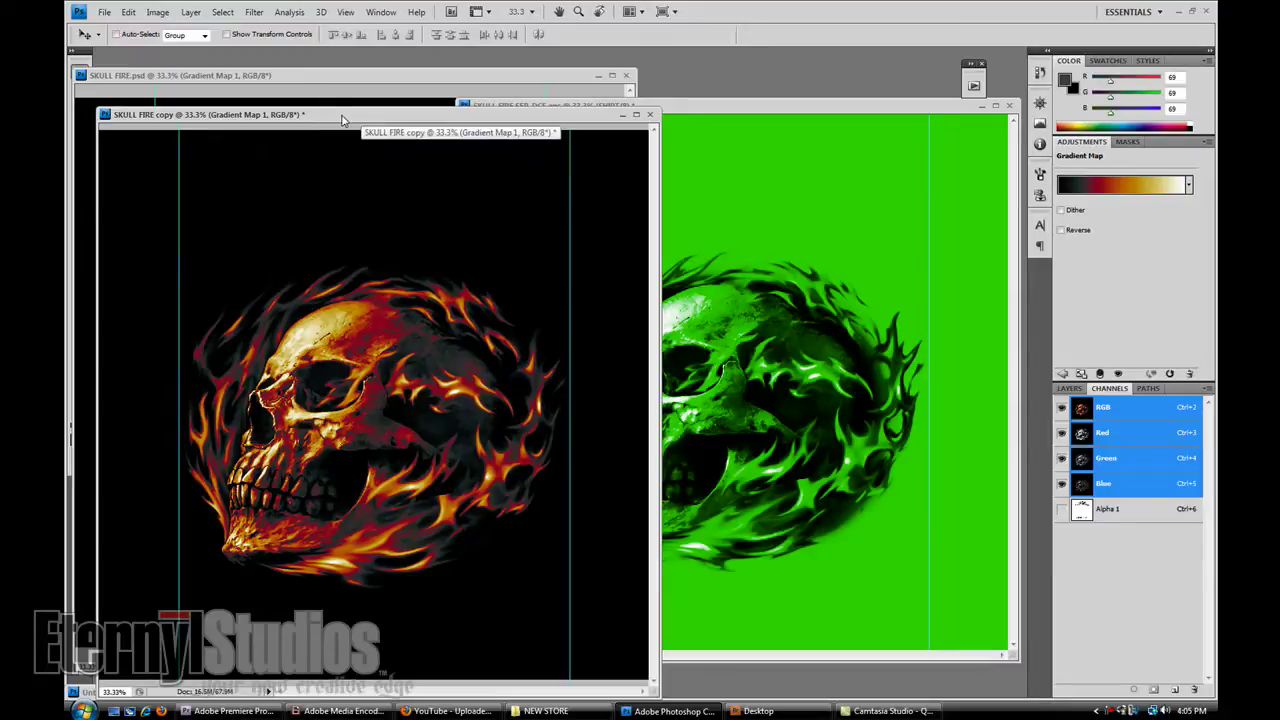
{"action": "left_click", "coordinate": [190, 11]}
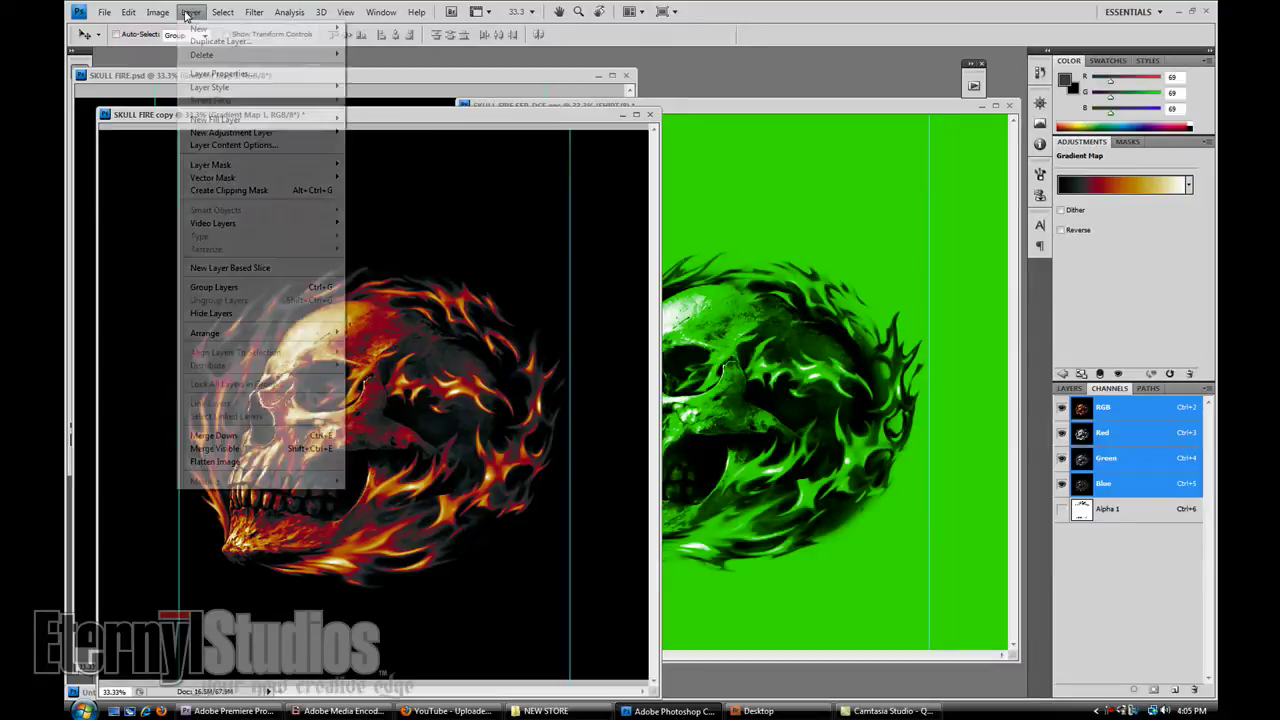
{"action": "left_click", "coordinate": [253, 464]}
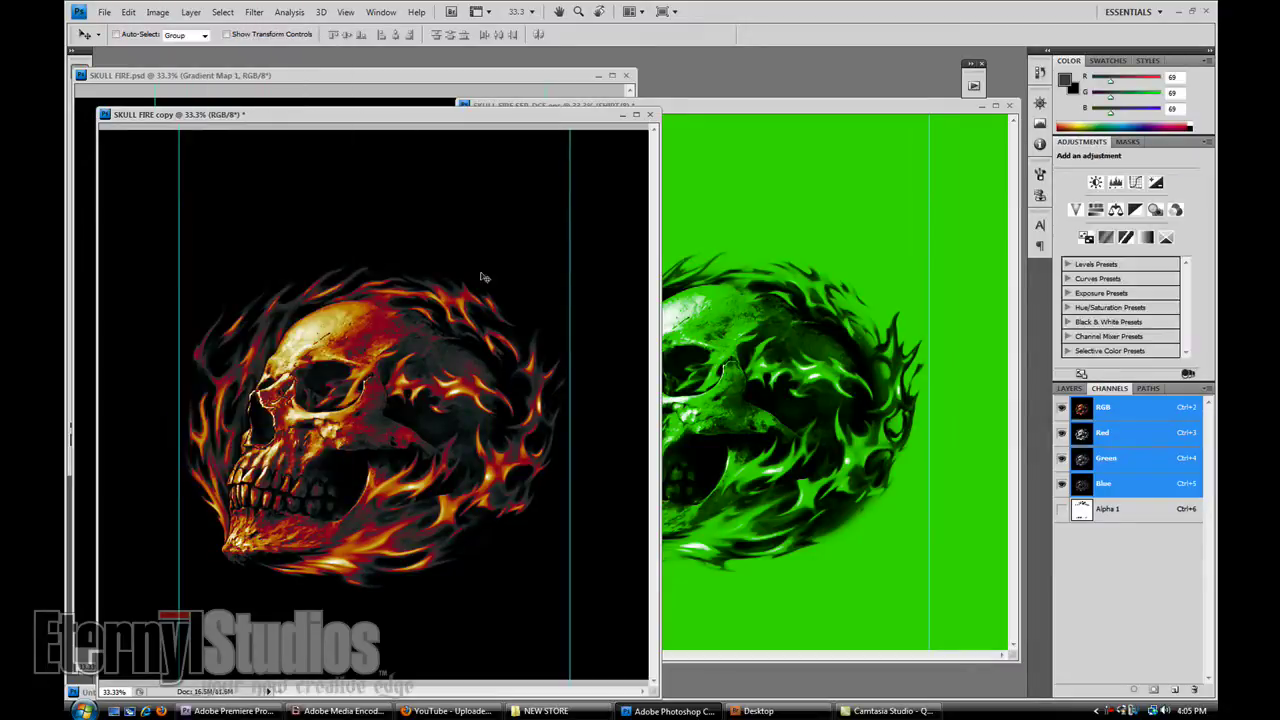
Convert the flattened SKULL FIRE copy to CMYK Color mode, accepting the U.S. Web Coated (SWOP) v2 profile.
{"action": "left_click", "coordinate": [158, 12]}
{"action": "mouse_move", "coordinate": [182, 29]}
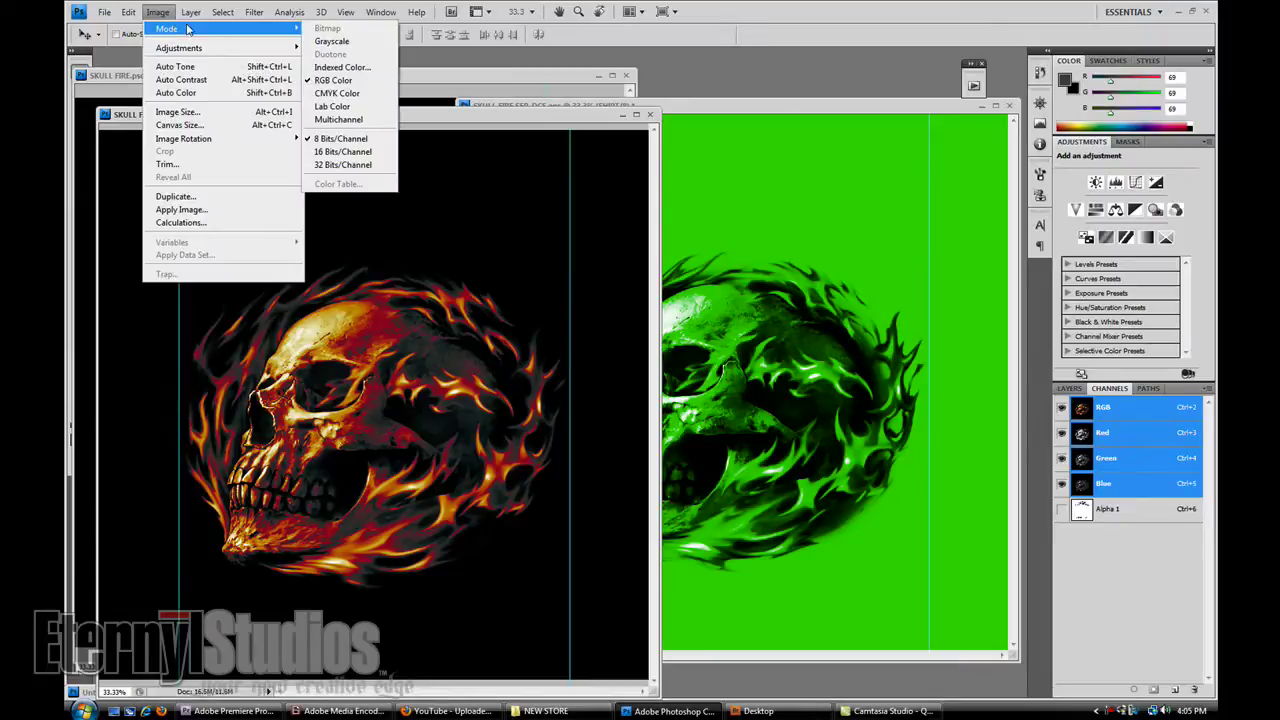
{"action": "left_click", "coordinate": [328, 94]}
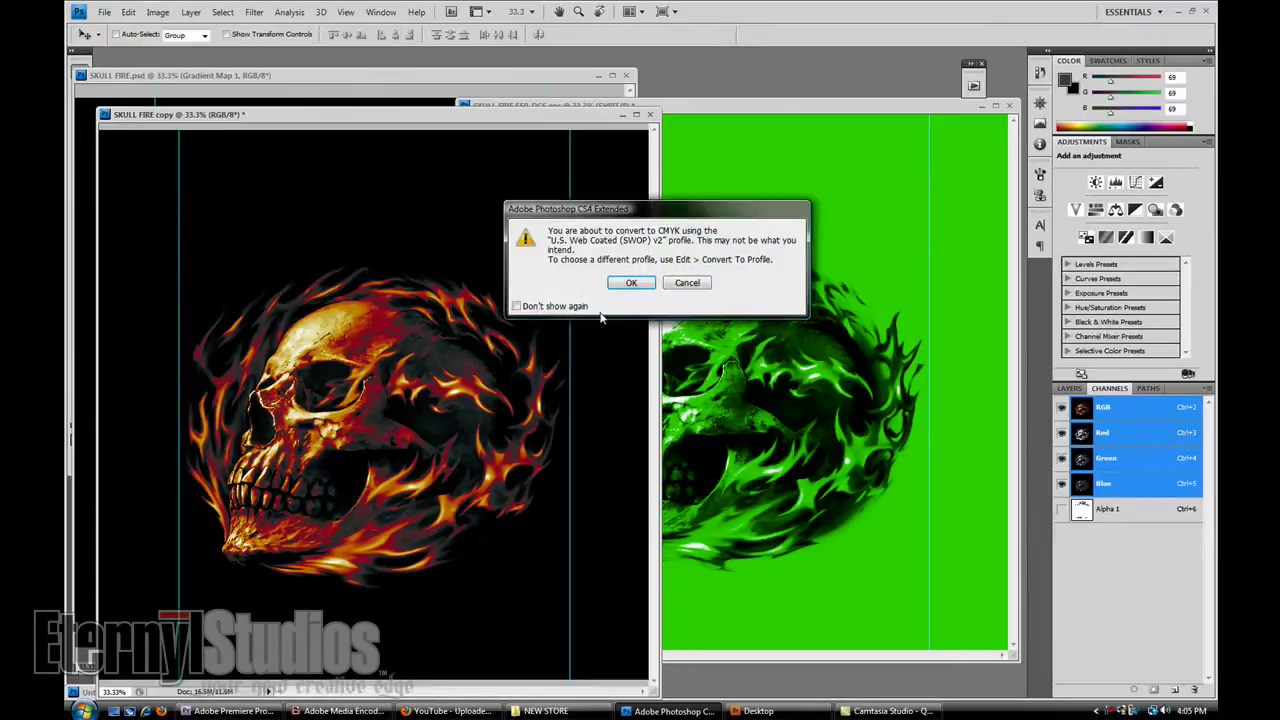
{"action": "left_click", "coordinate": [634, 284]}
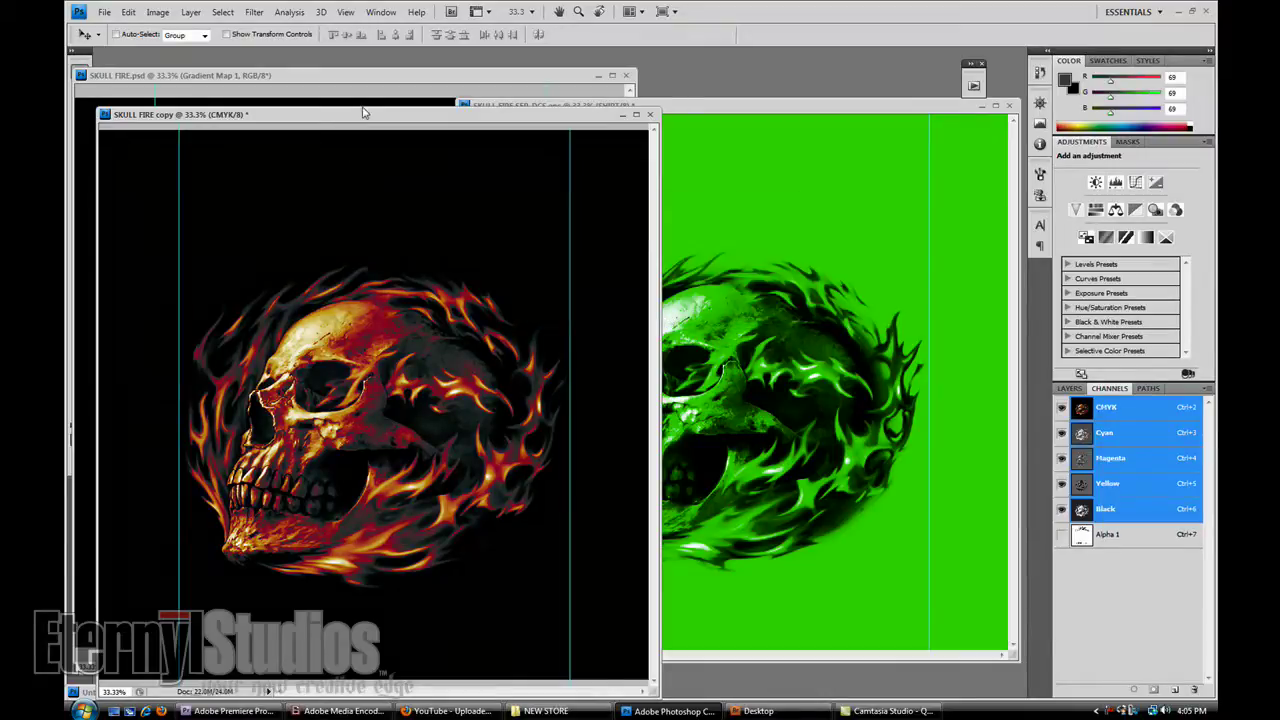
{"action": "left_click_drag", "start_coordinate": [355, 121], "coordinate": [380, 108]}
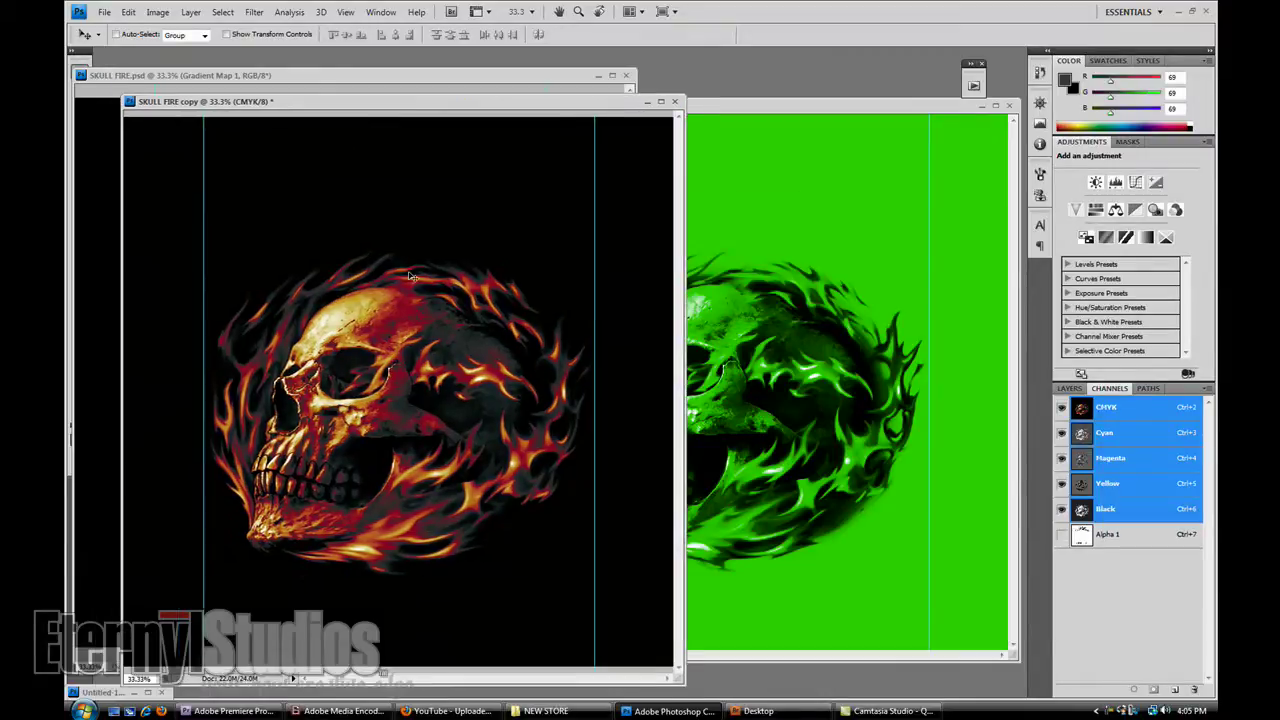
Start a Channel Mixer adjustment on the SKULL FIRE copy with Monochrome output enabled.
{"action": "left_click", "coordinate": [191, 12]}
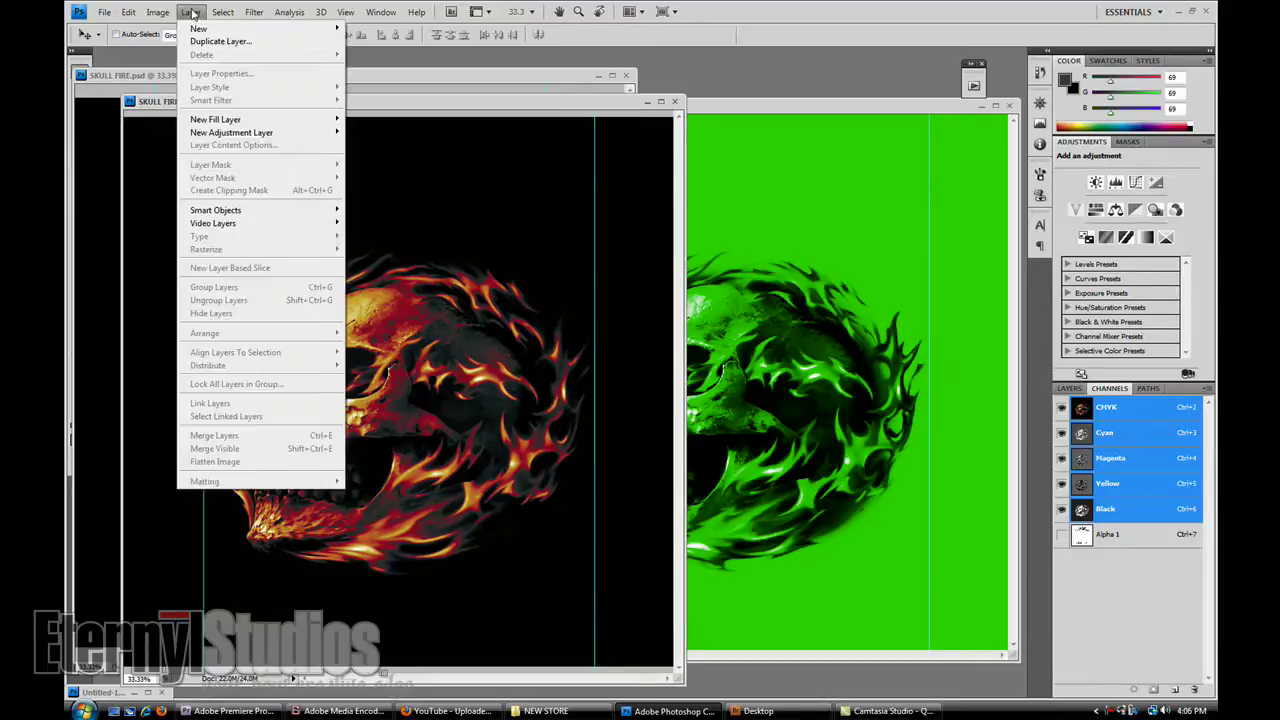
{"action": "mouse_move", "coordinate": [163, 12]}
{"action": "mouse_move", "coordinate": [188, 50]}
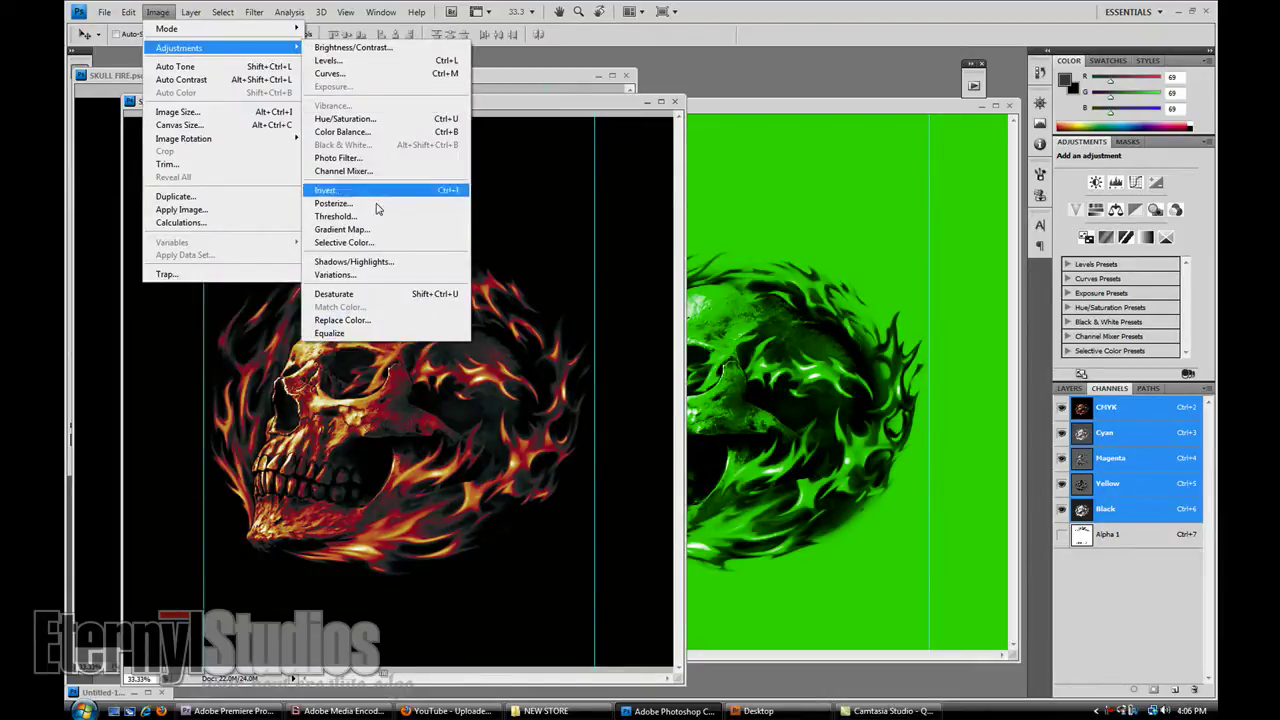
{"action": "left_click", "coordinate": [381, 171]}
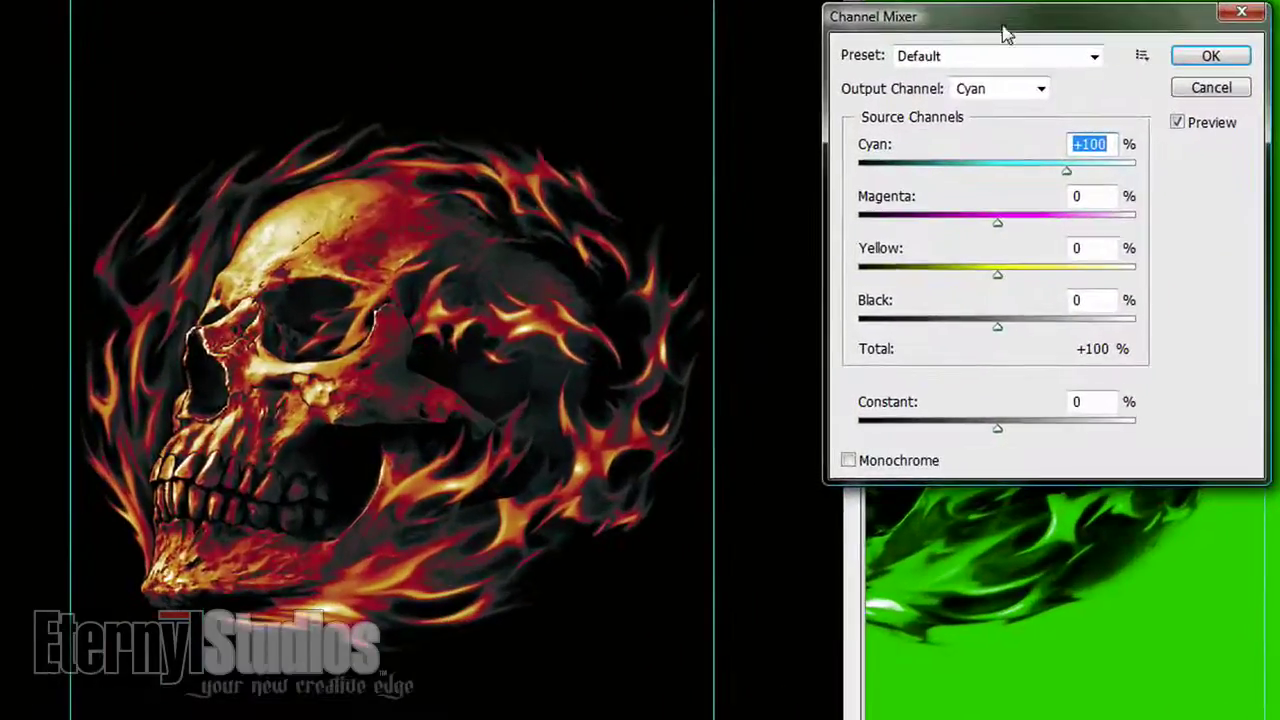
{"action": "left_click_drag", "start_coordinate": [1005, 33], "coordinate": [758, 181]}
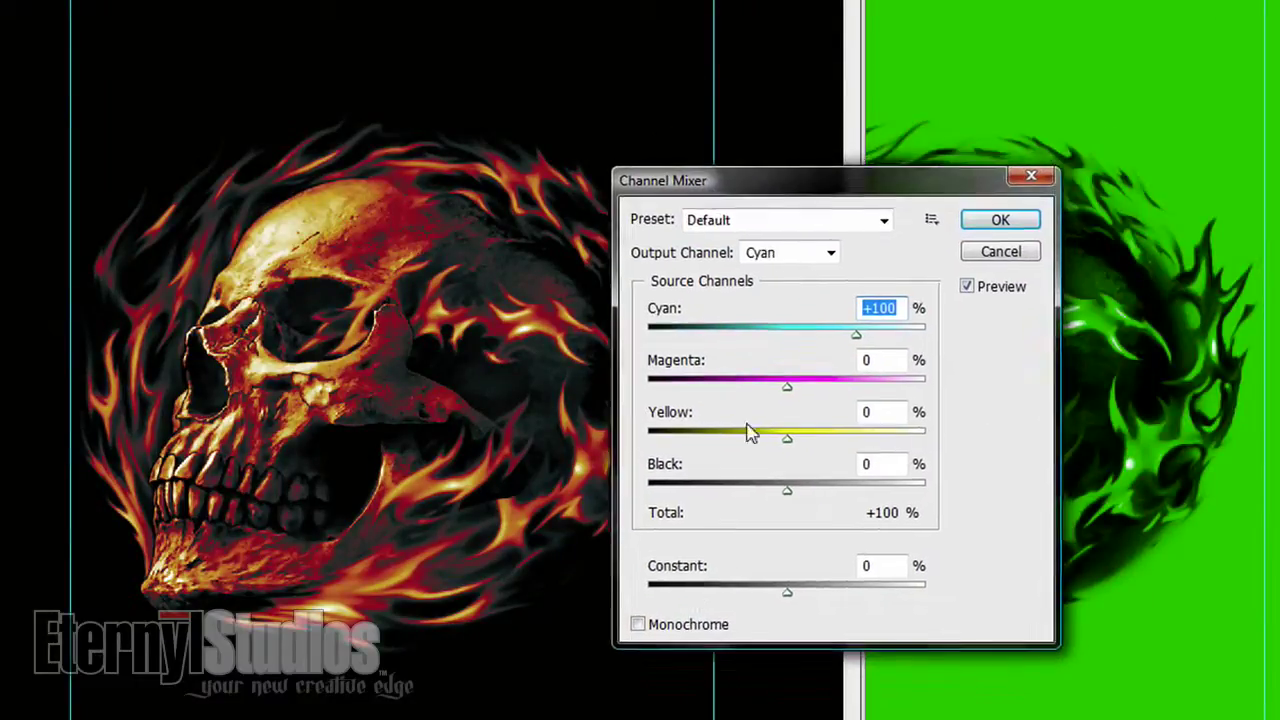
{"action": "left_click", "coordinate": [638, 625]}
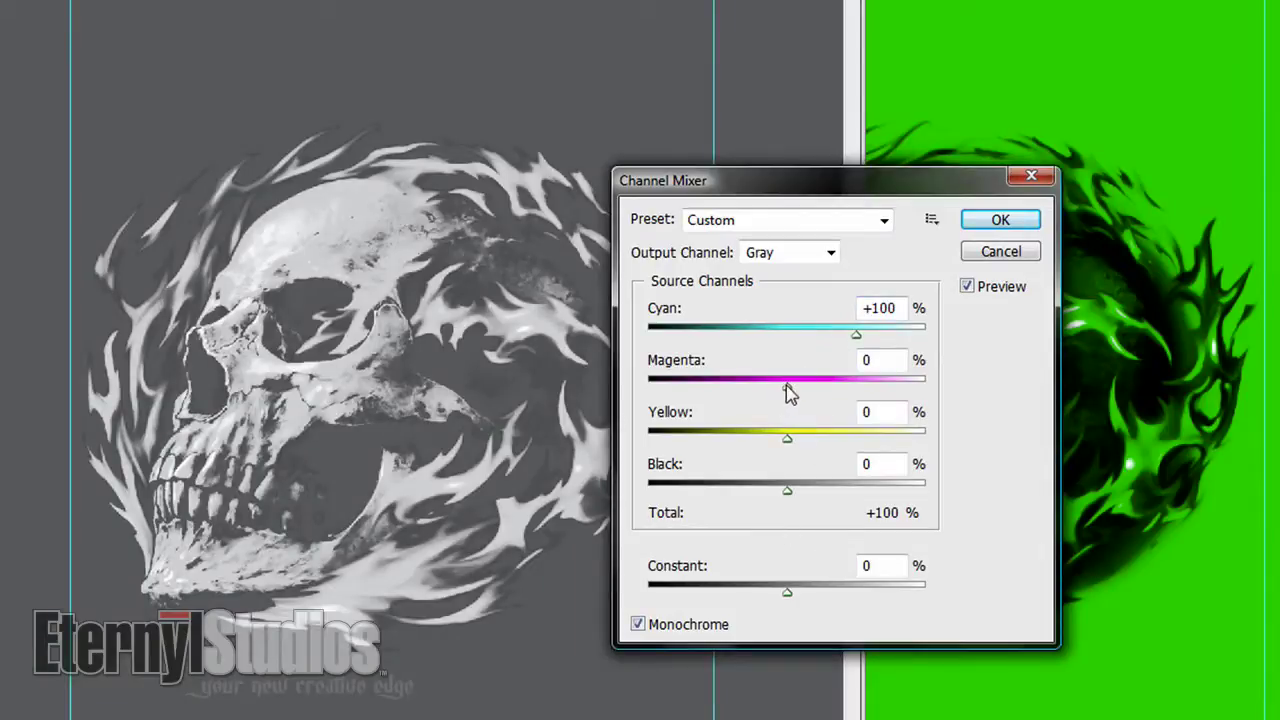
Set the Channel Mixer source channels to Cyan -200%, Magenta +200% and Yellow -38%.
{"action": "left_click_drag", "start_coordinate": [856, 334], "coordinate": [650, 334]}
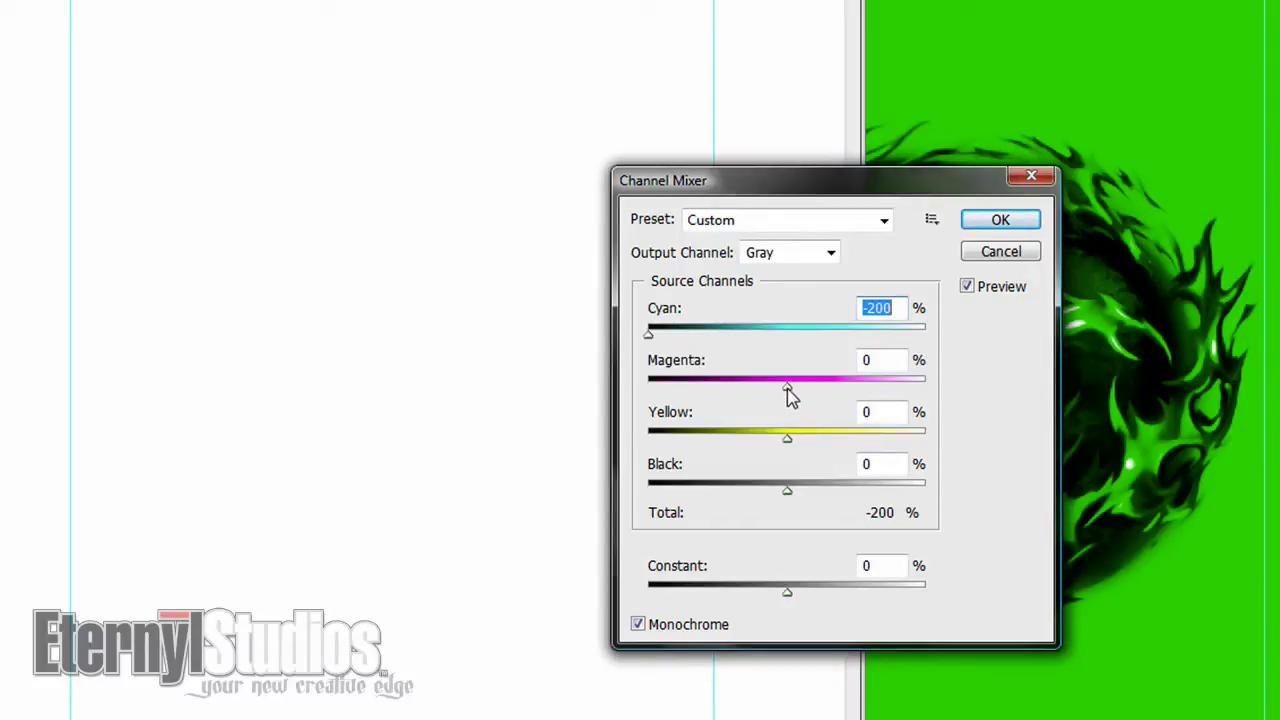
{"action": "left_click_drag", "start_coordinate": [788, 388], "coordinate": [889, 397]}
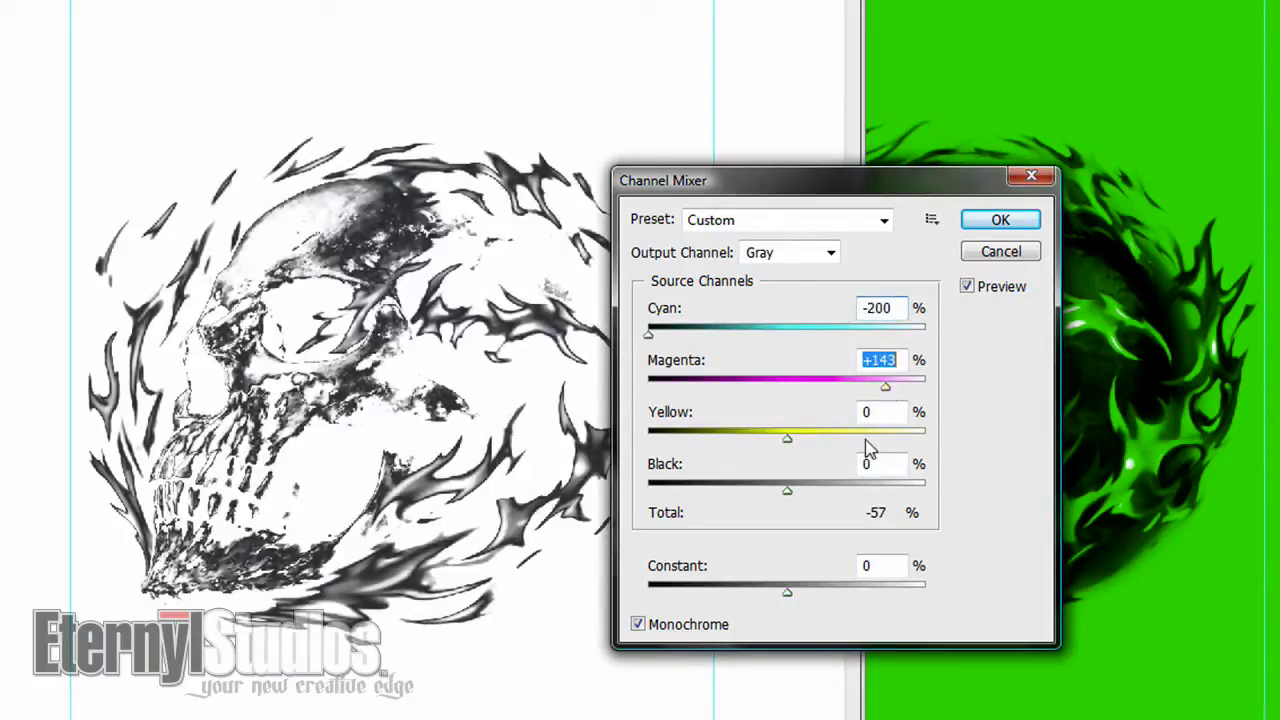
{"action": "left_click_drag", "start_coordinate": [789, 442], "coordinate": [763, 440]}
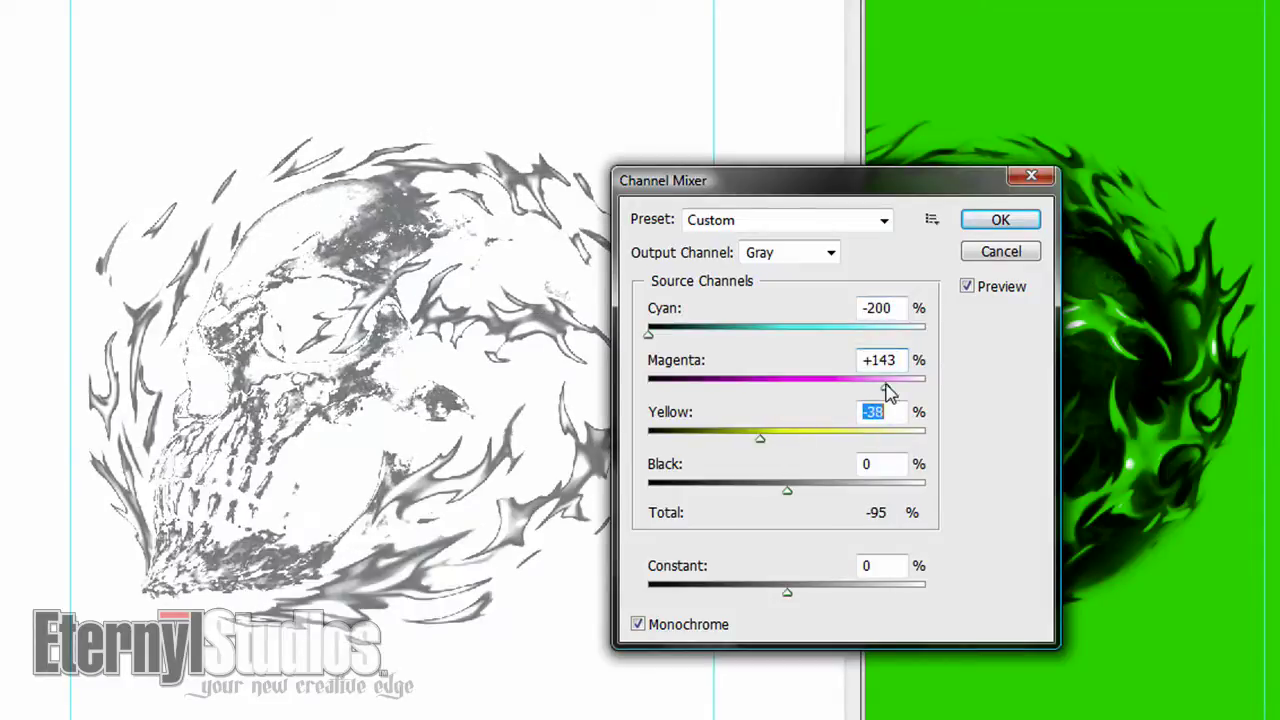
{"action": "left_click_drag", "start_coordinate": [886, 392], "coordinate": [923, 394]}
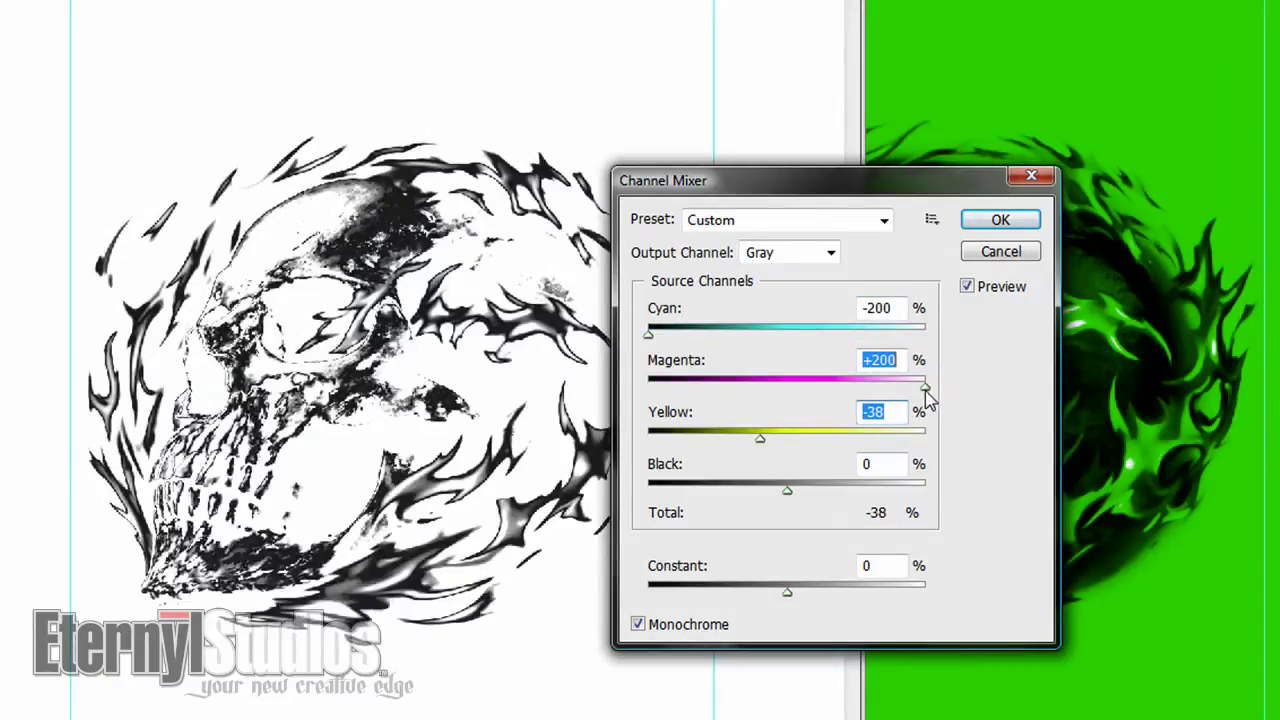
Compare the original colours with the Channel Mixer result by switching its preview off and on.
{"action": "left_click", "coordinate": [968, 288]}
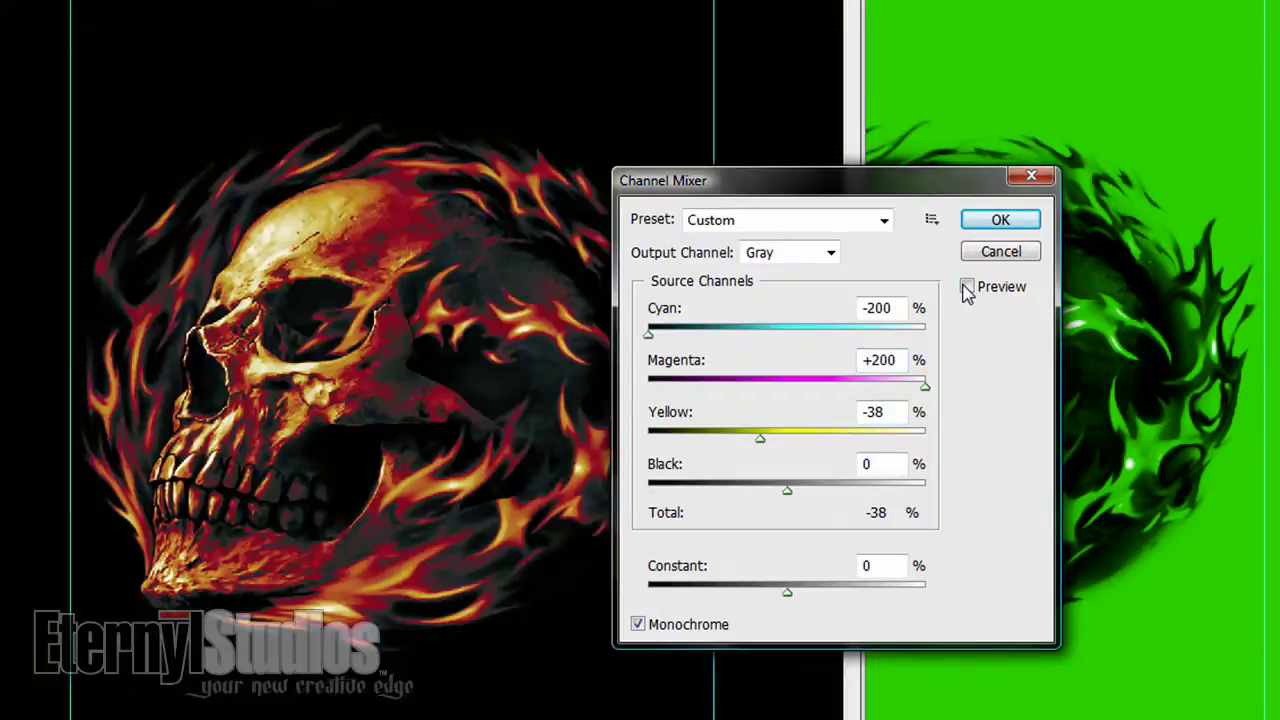
{"action": "left_click", "coordinate": [968, 287]}
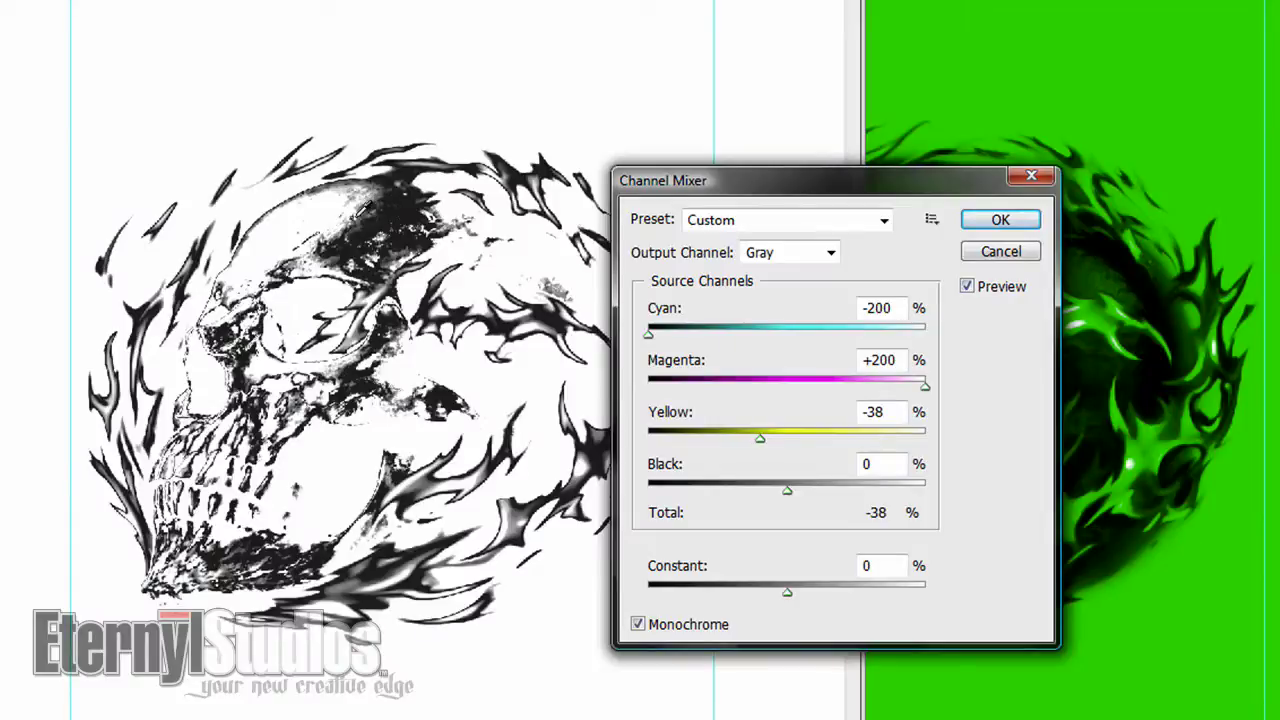
{"action": "left_click", "coordinate": [968, 287]}
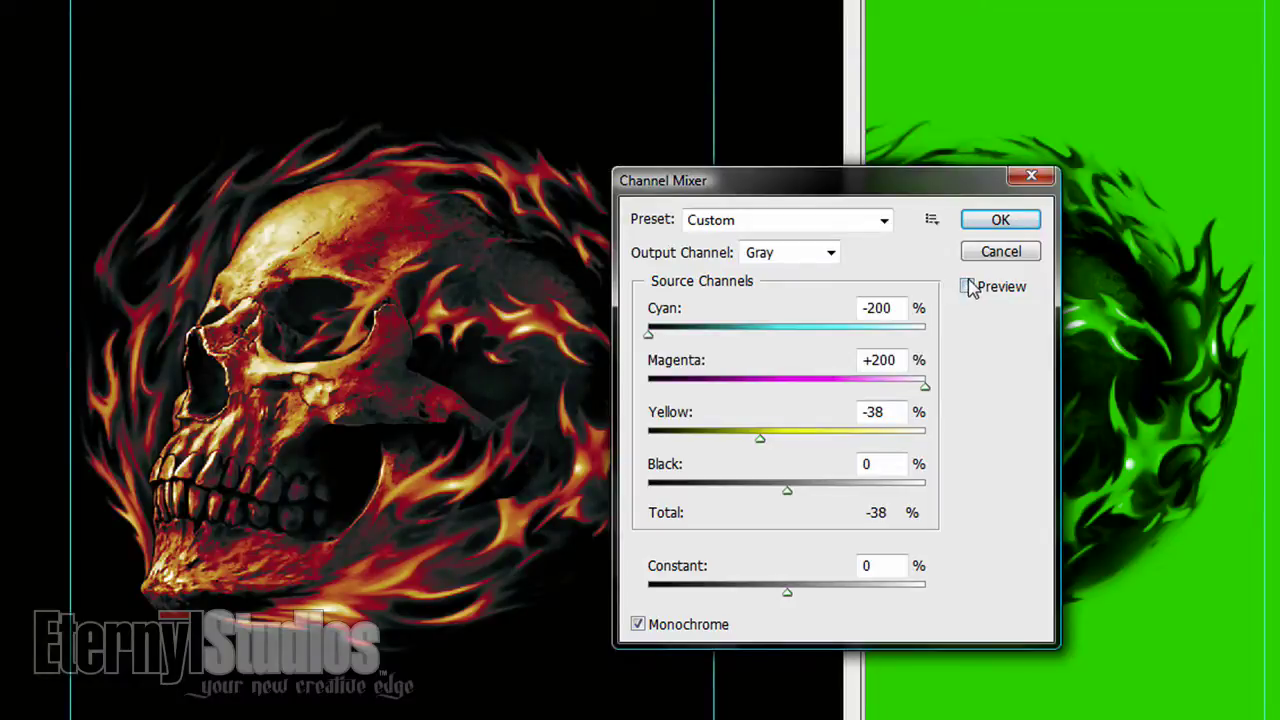
{"action": "left_click", "coordinate": [968, 287]}
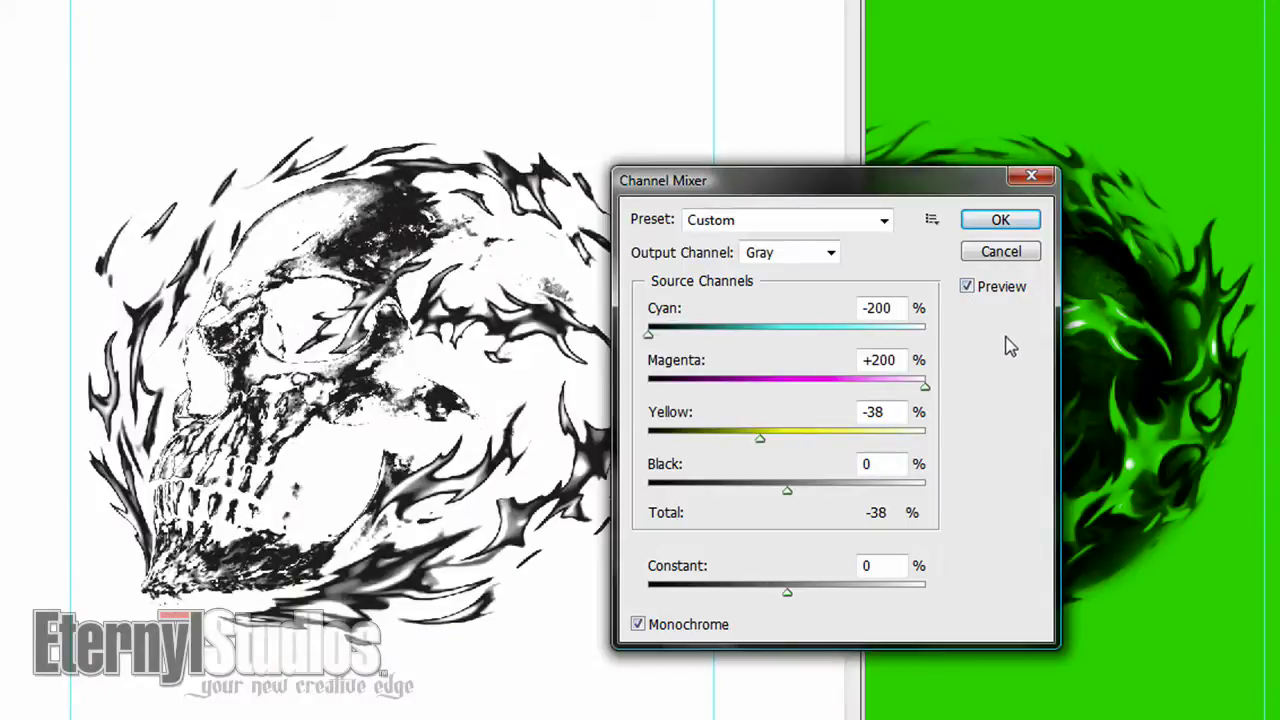
{"action": "left_click", "coordinate": [968, 287]}
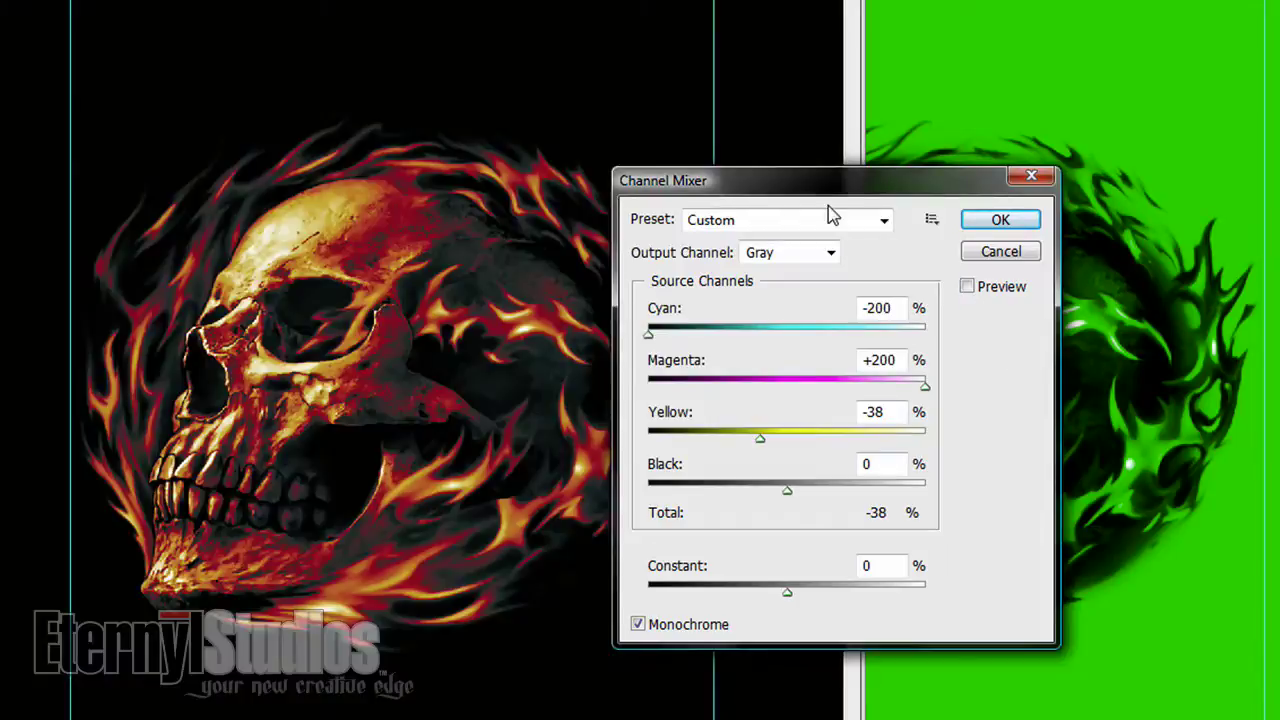
{"action": "left_click", "coordinate": [968, 287]}
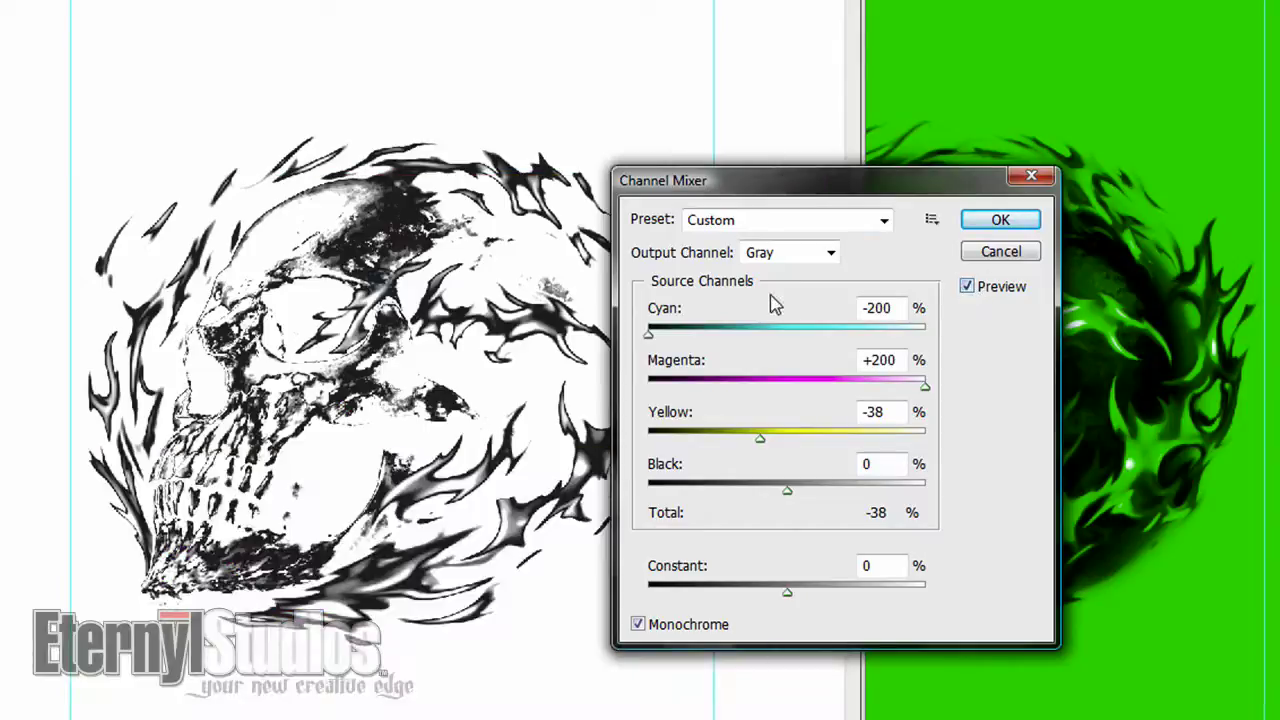
Refine the Channel Mixer to Magenta +193% and Yellow -55%, and apply the adjustment.
{"action": "left_click_drag", "start_coordinate": [925, 387], "coordinate": [900, 385]}
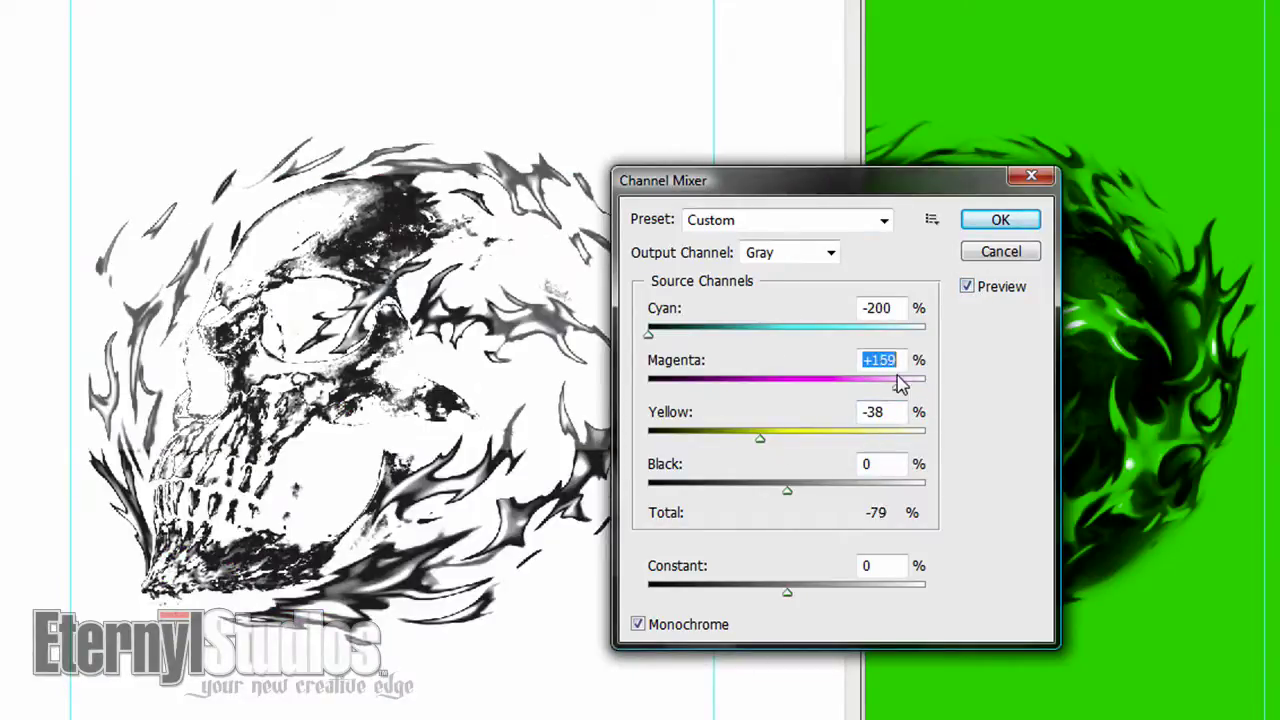
{"action": "left_click_drag", "start_coordinate": [760, 438], "coordinate": [743, 440]}
{"action": "left_click_drag", "start_coordinate": [903, 391], "coordinate": [920, 390]}
{"action": "left_click_drag", "start_coordinate": [737, 446], "coordinate": [752, 450]}
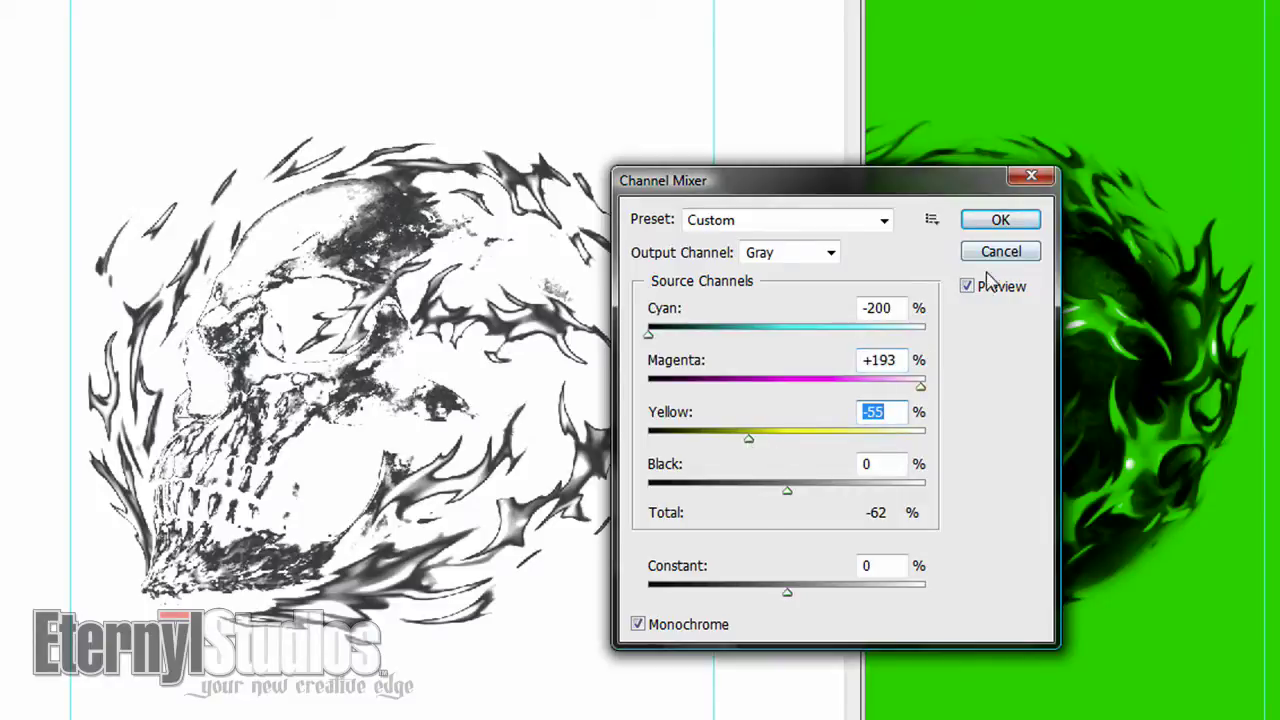
{"action": "left_click", "coordinate": [996, 219]}
Convert the SKULL FIRE copy to Grayscale mode, discarding its color information, and move its window clear of the original artwork.
{"action": "left_click", "coordinate": [157, 12]}
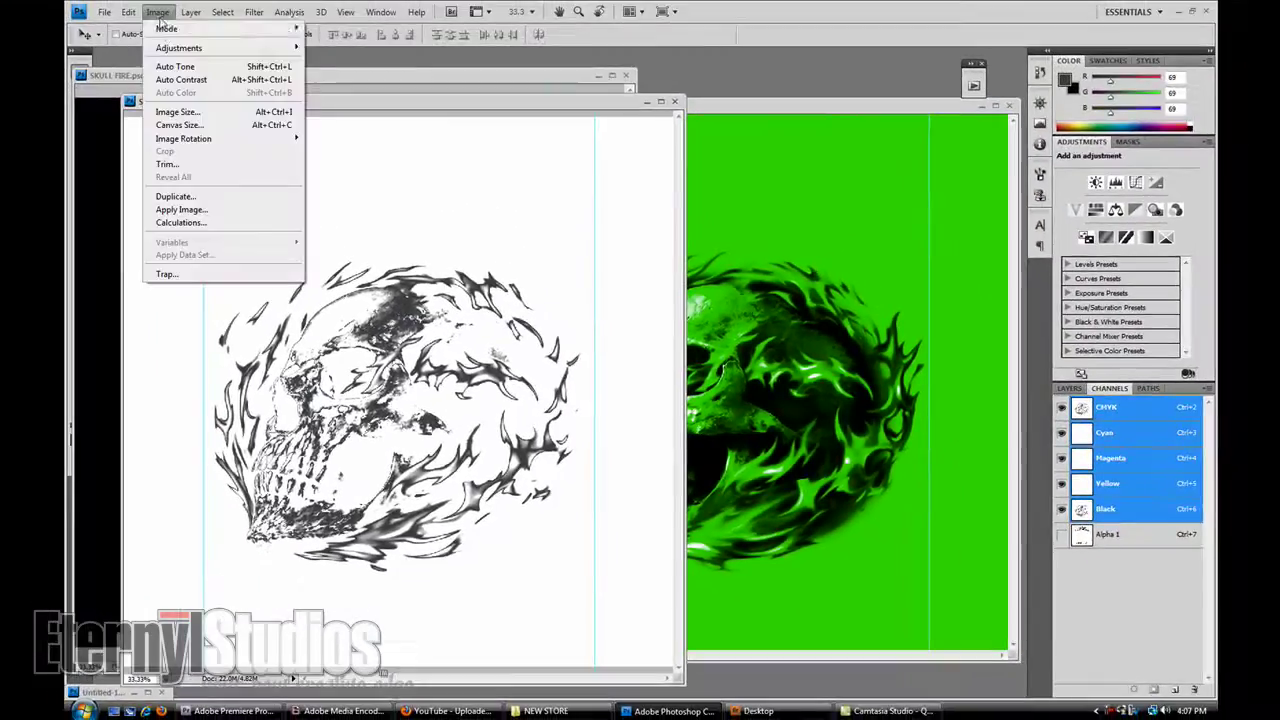
{"action": "mouse_move", "coordinate": [170, 29]}
{"action": "left_click", "coordinate": [334, 44]}
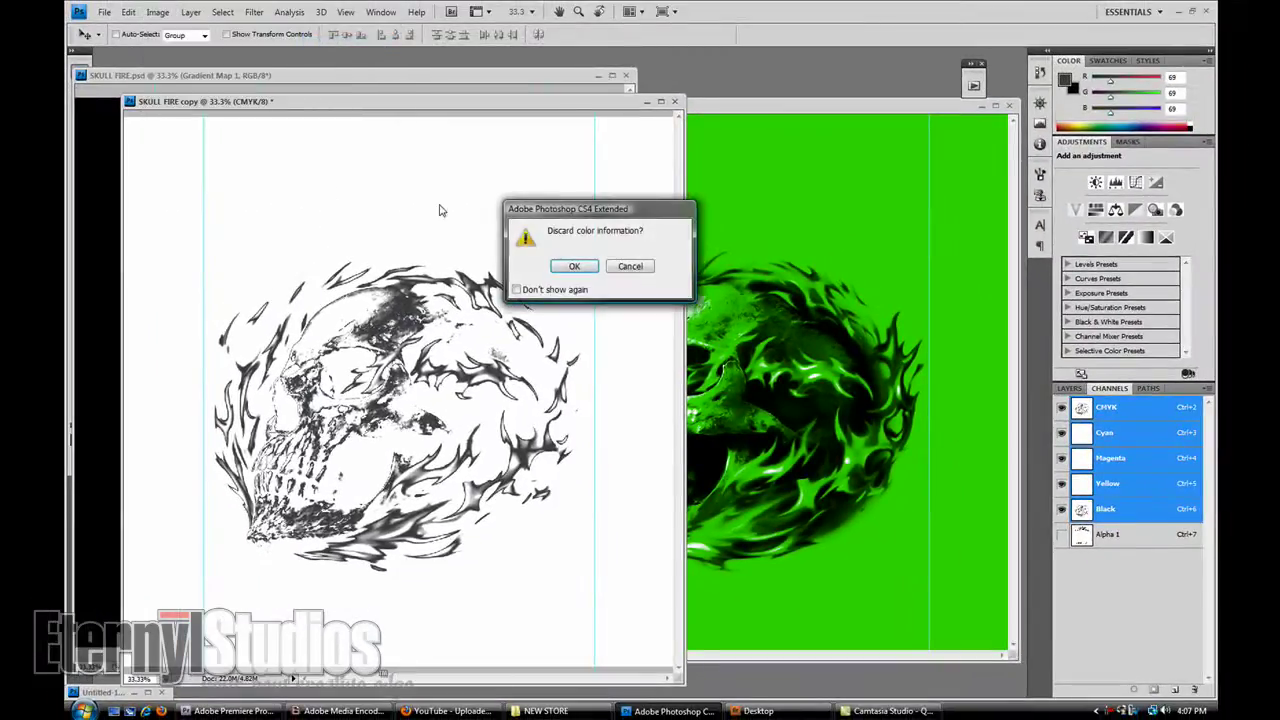
{"action": "left_click", "coordinate": [573, 267]}
{"action": "left_click_drag", "start_coordinate": [310, 106], "coordinate": [531, 161]}
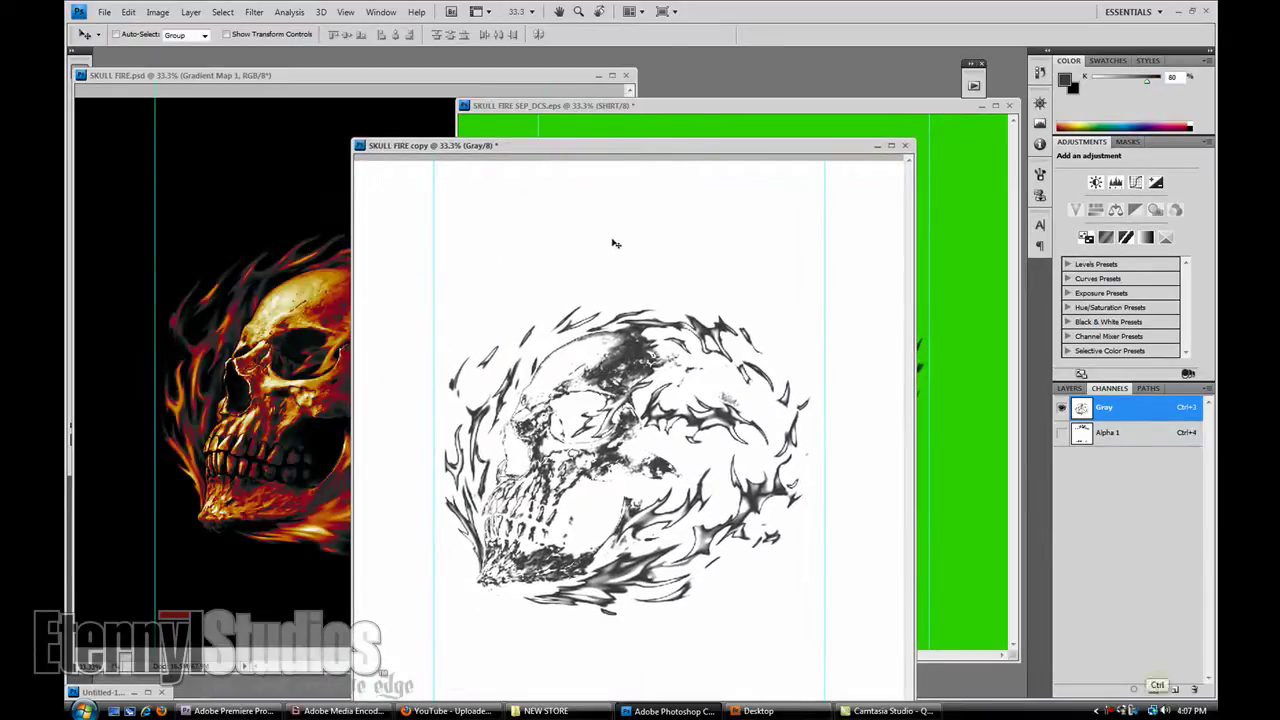
Start a Curves adjustment on the grayscale copy and sample the dark area atop the skull as the black point.
{"action": "left_click", "coordinate": [157, 12]}
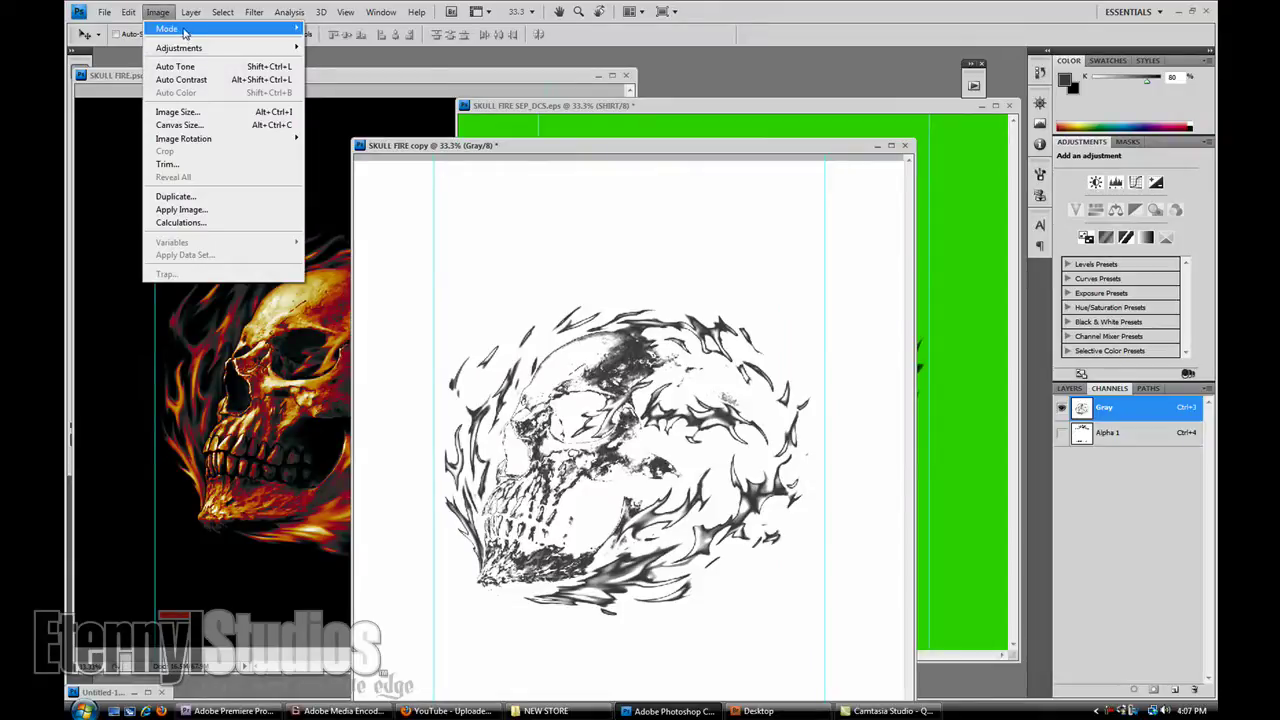
{"action": "mouse_move", "coordinate": [185, 48]}
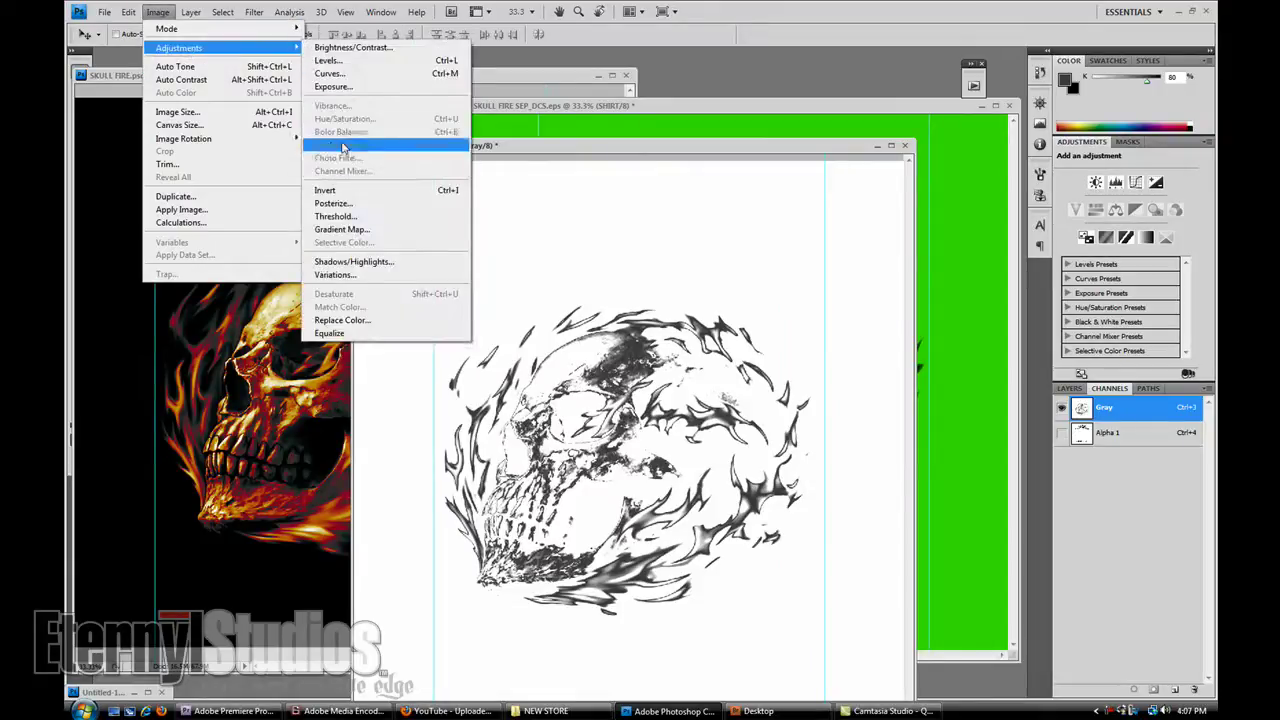
{"action": "left_click", "coordinate": [328, 74]}
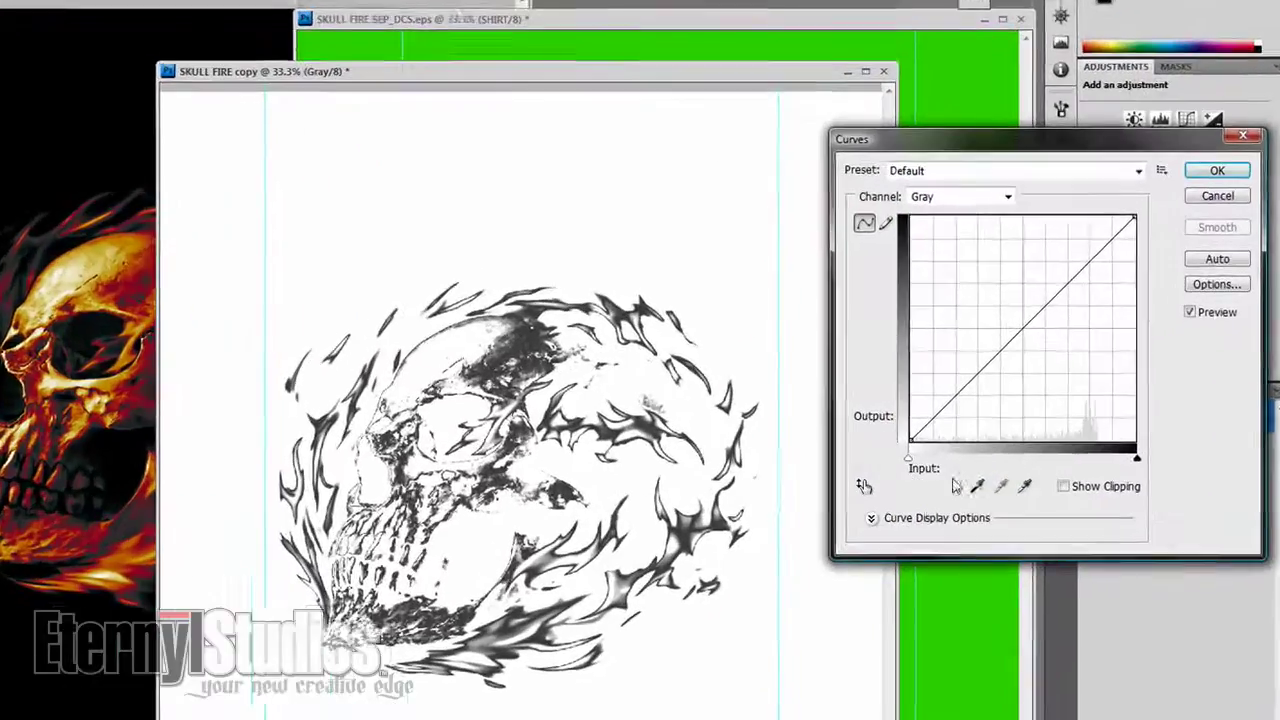
{"action": "left_click", "coordinate": [975, 461]}
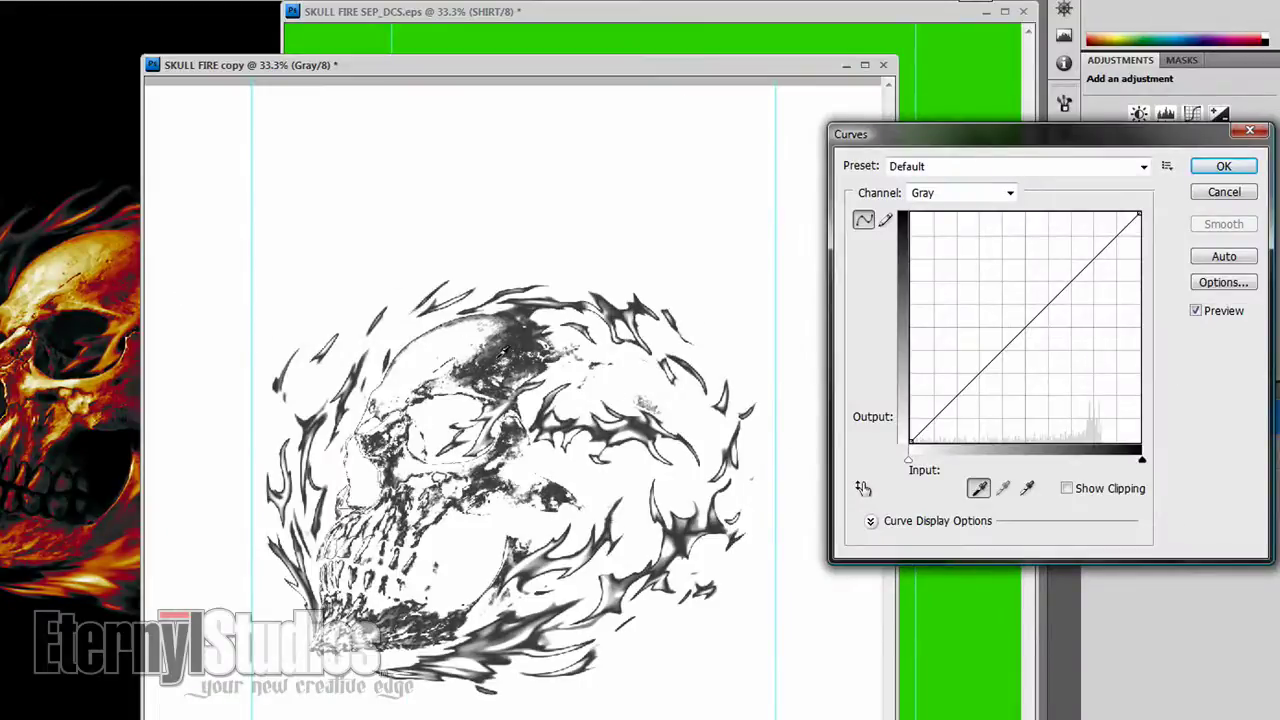
{"action": "left_click", "coordinate": [485, 369]}
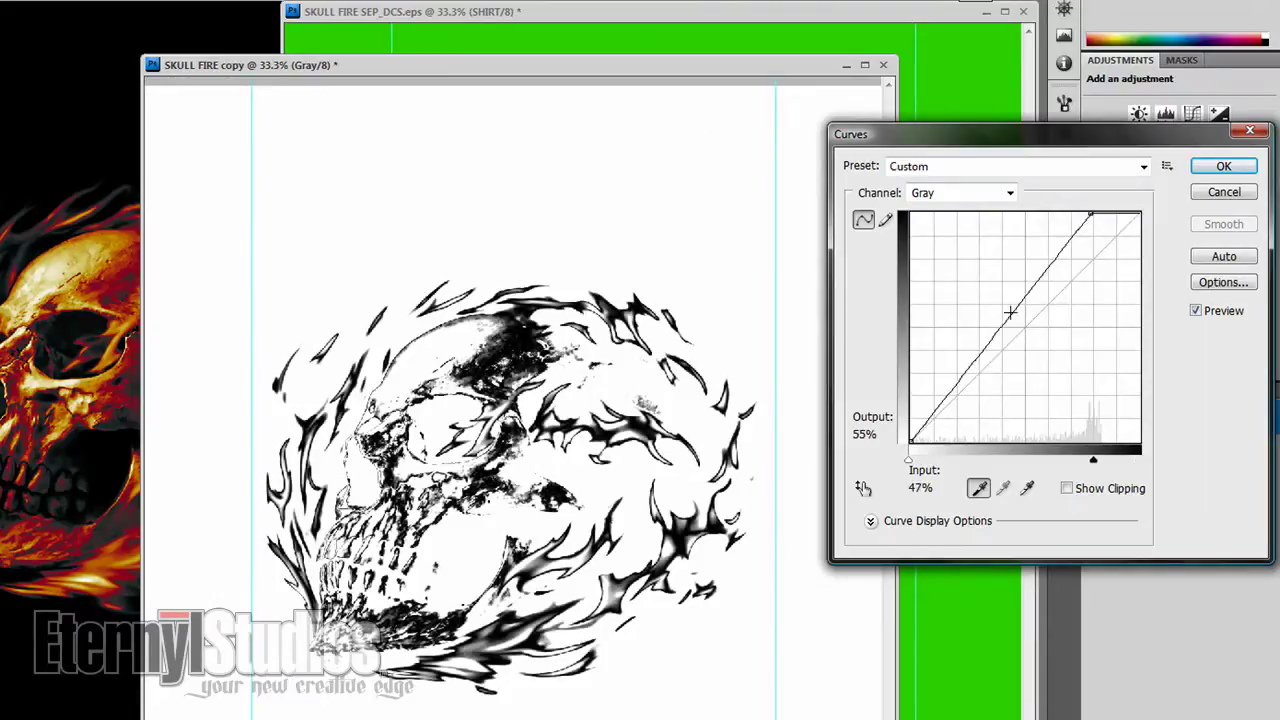
Lighten the lower midtones with one curve point, place a second at input 69, output 72, and apply the Curves adjustment.
{"action": "left_click_drag", "start_coordinate": [975, 353], "coordinate": [981, 376]}
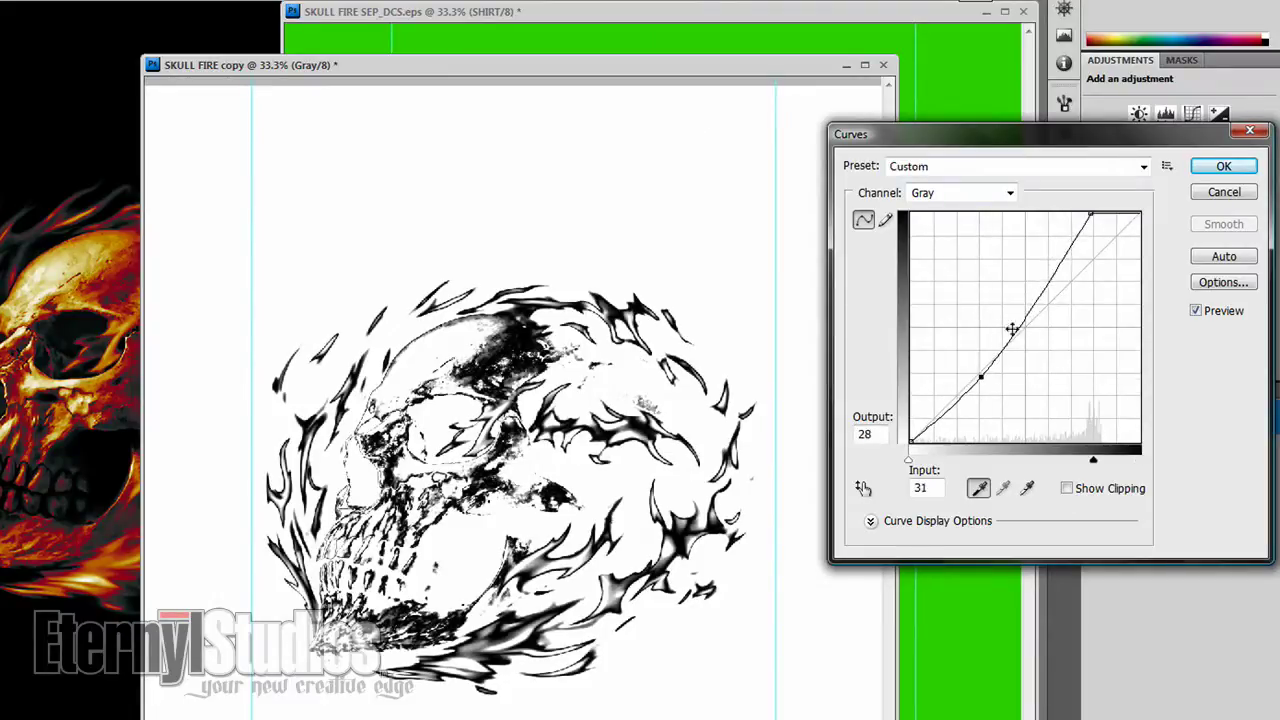
{"action": "mouse_move", "coordinate": [1053, 280]}
{"action": "left_mouse_down"}
{"action": "mouse_move", "coordinate": [1054, 259]}
{"action": "mouse_move", "coordinate": [1059, 270]}
{"action": "left_mouse_up"}
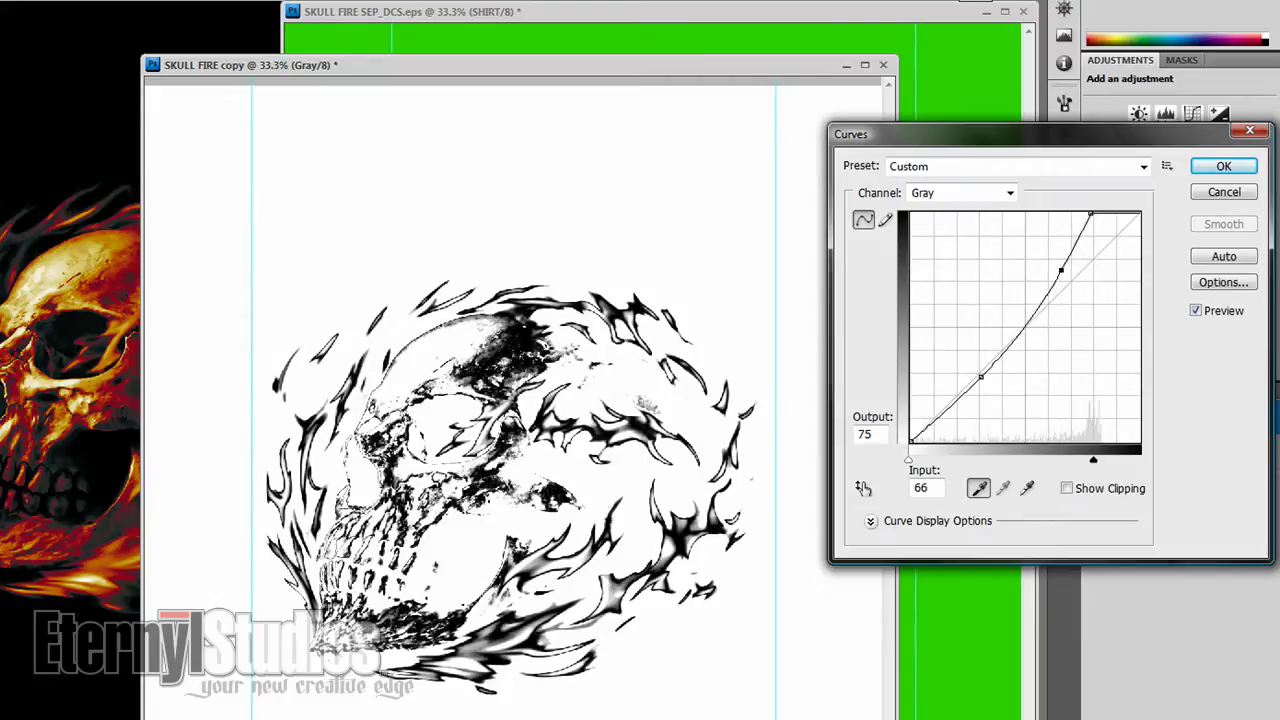
{"action": "left_click_drag", "start_coordinate": [984, 375], "coordinate": [977, 388]}
{"action": "left_click_drag", "start_coordinate": [980, 391], "coordinate": [978, 383]}
{"action": "left_click_drag", "start_coordinate": [1061, 270], "coordinate": [1068, 277]}
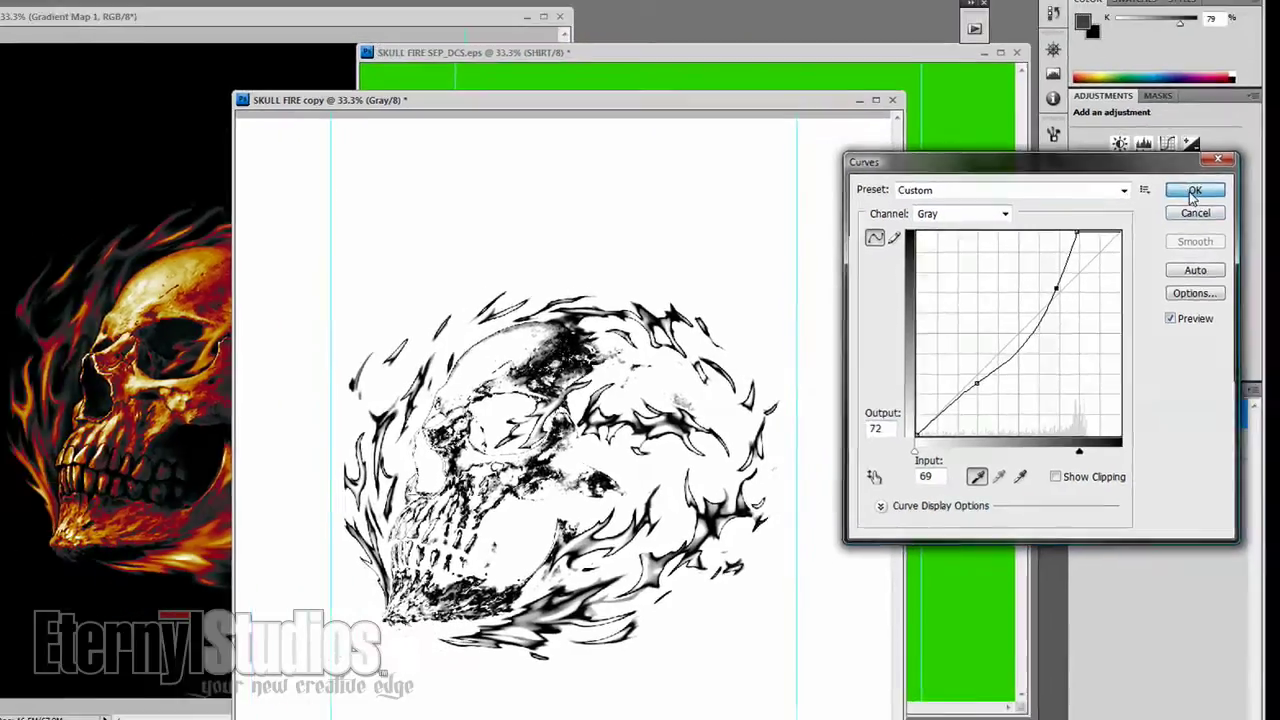
{"action": "left_click", "coordinate": [1222, 170]}
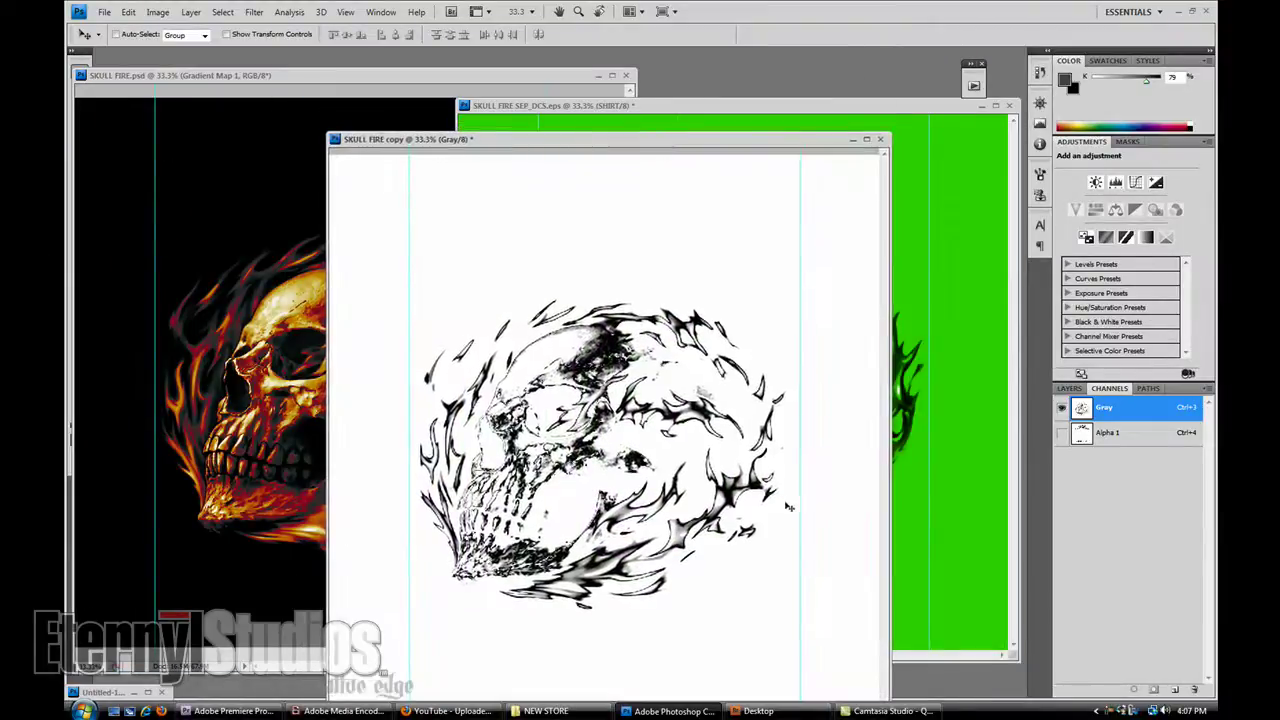
Select the whole grayscale image, cut it to the clipboard, and move the copy's window away from the separation file.
{"action": "left_click", "coordinate": [1083, 410], "text": "ctrl"}
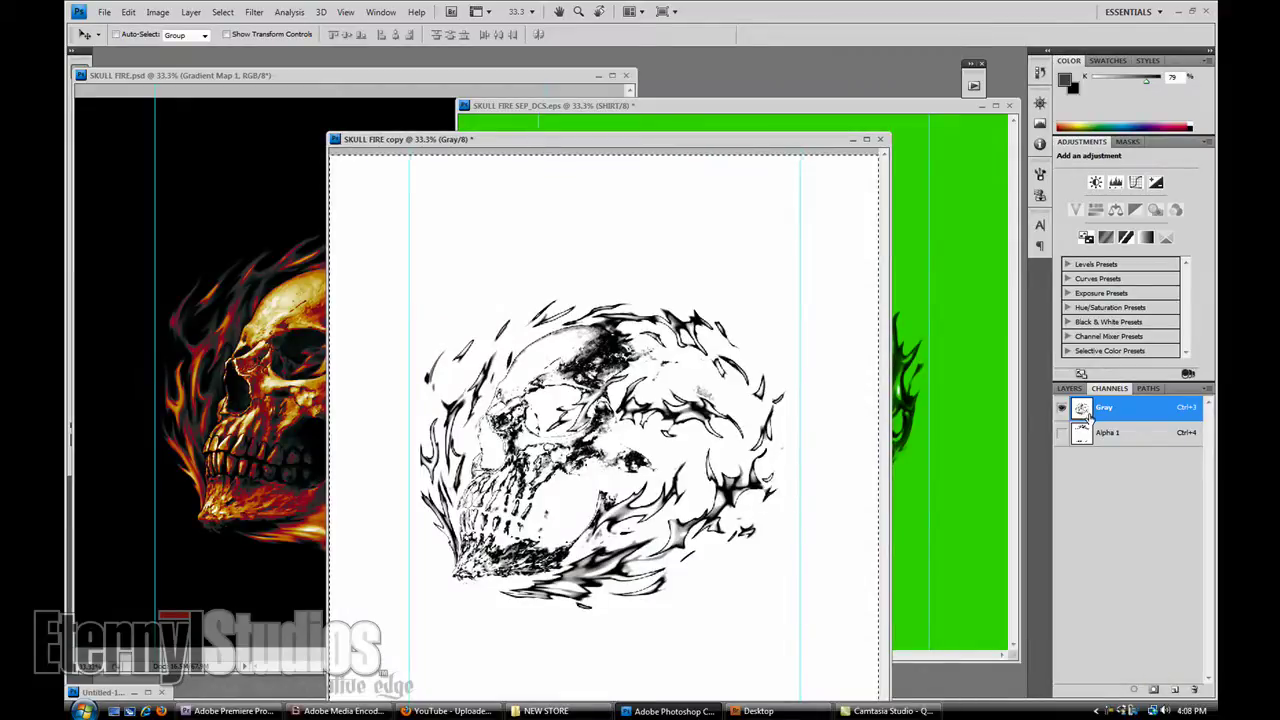
{"action": "key", "text": "alt+BackSpace"}
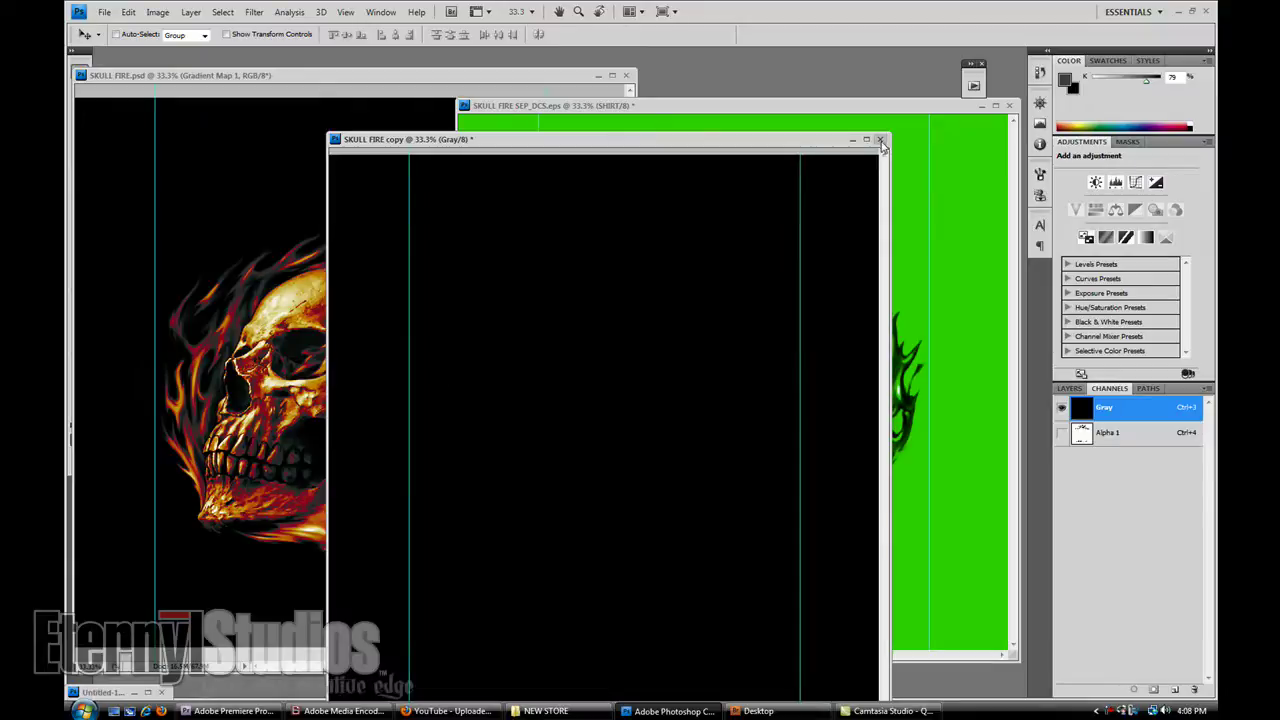
{"action": "left_click_drag", "start_coordinate": [793, 146], "coordinate": [560, 197]}
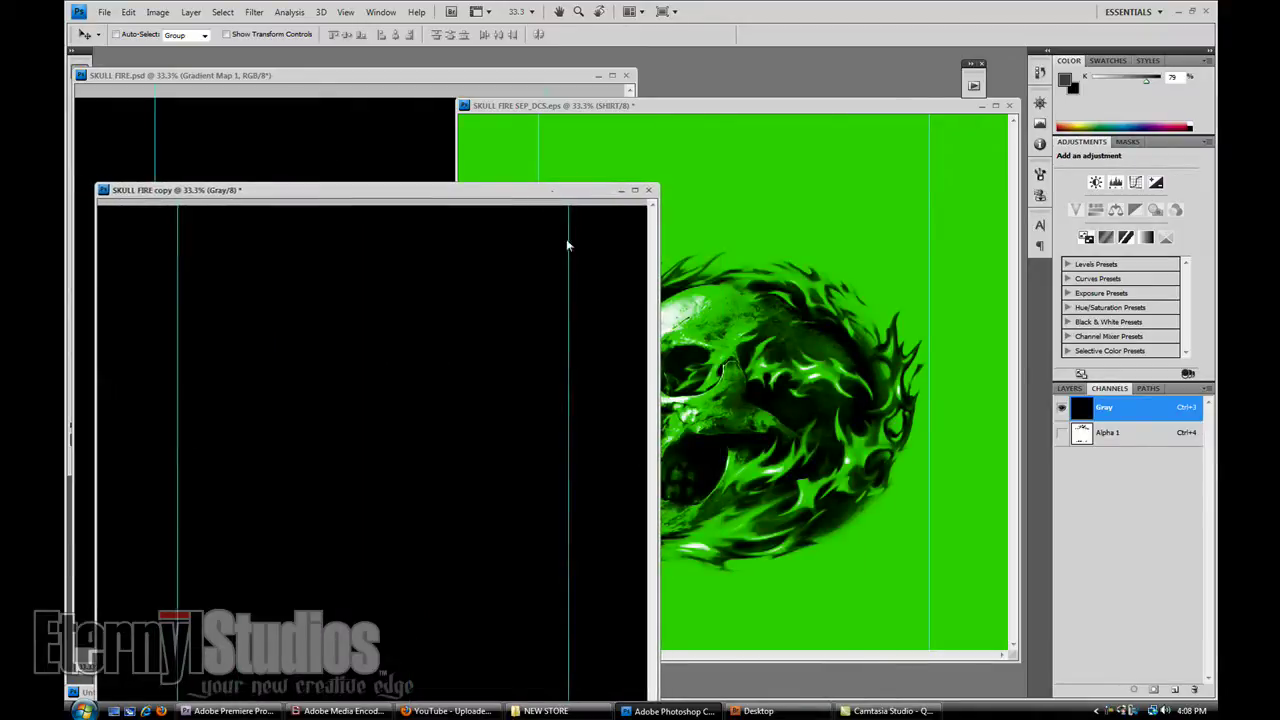
Select the whole canvas in SKULL FIRE SEP_DCS.eps and add a new channel directly below UNDERBASE White.
{"action": "left_click", "coordinate": [652, 118]}
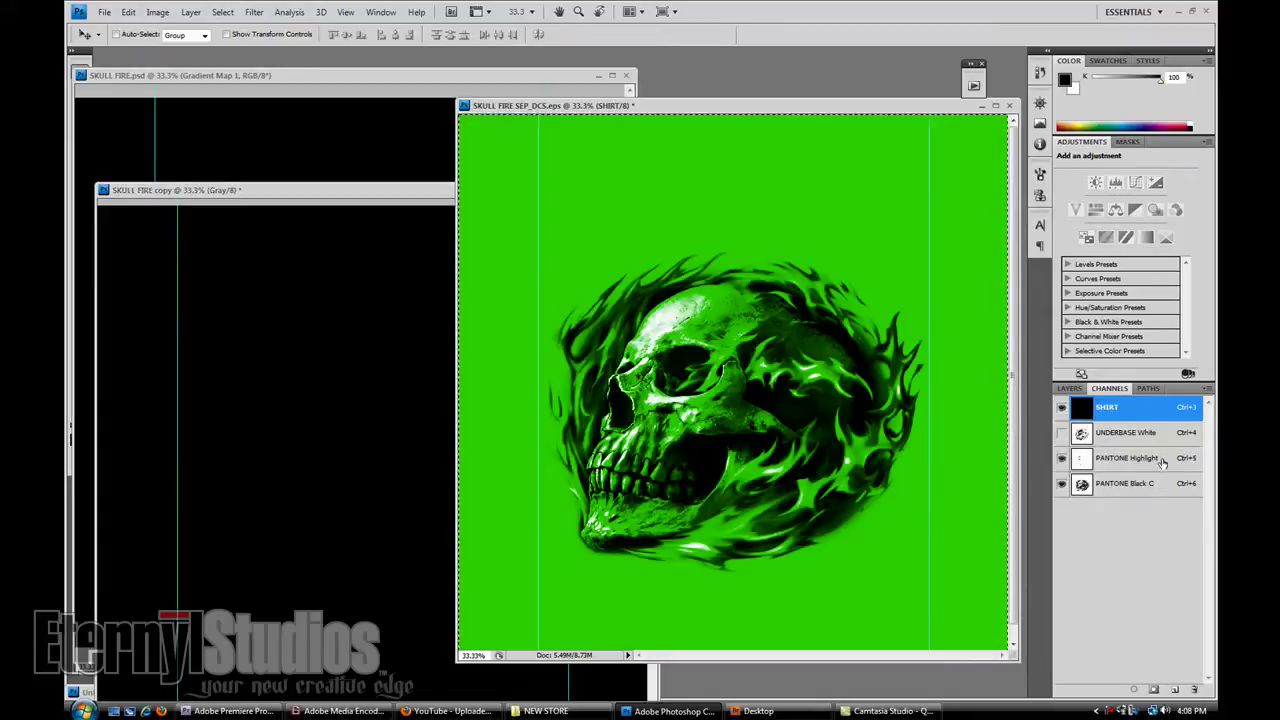
{"action": "left_click", "coordinate": [1163, 436]}
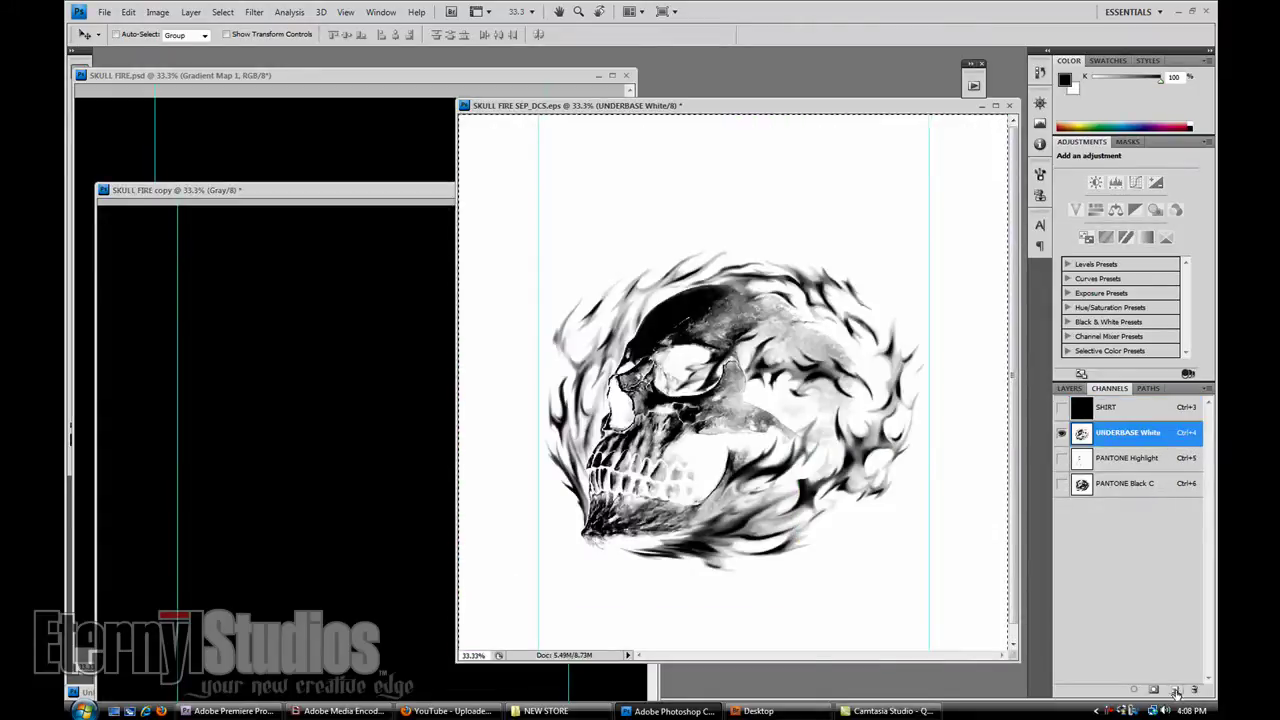
{"action": "left_click", "coordinate": [1175, 691]}
{"action": "left_click_drag", "start_coordinate": [1145, 446], "coordinate": [1130, 458]}
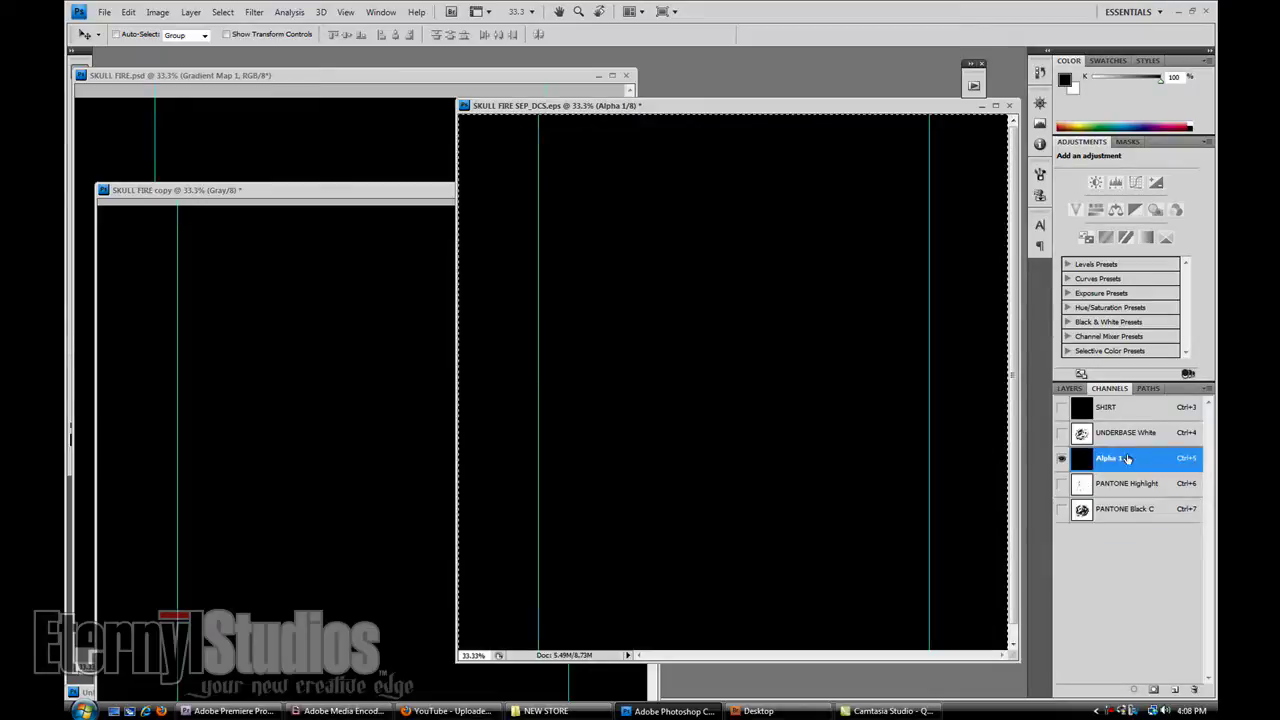
Show the SHIRT, PANTONE Highlight and PANTONE Black C channels, and paste the cut grayscale artwork into the new channel.
{"action": "left_click", "coordinate": [1061, 407]}
{"action": "left_click_drag", "start_coordinate": [1062, 512], "coordinate": [1062, 483]}
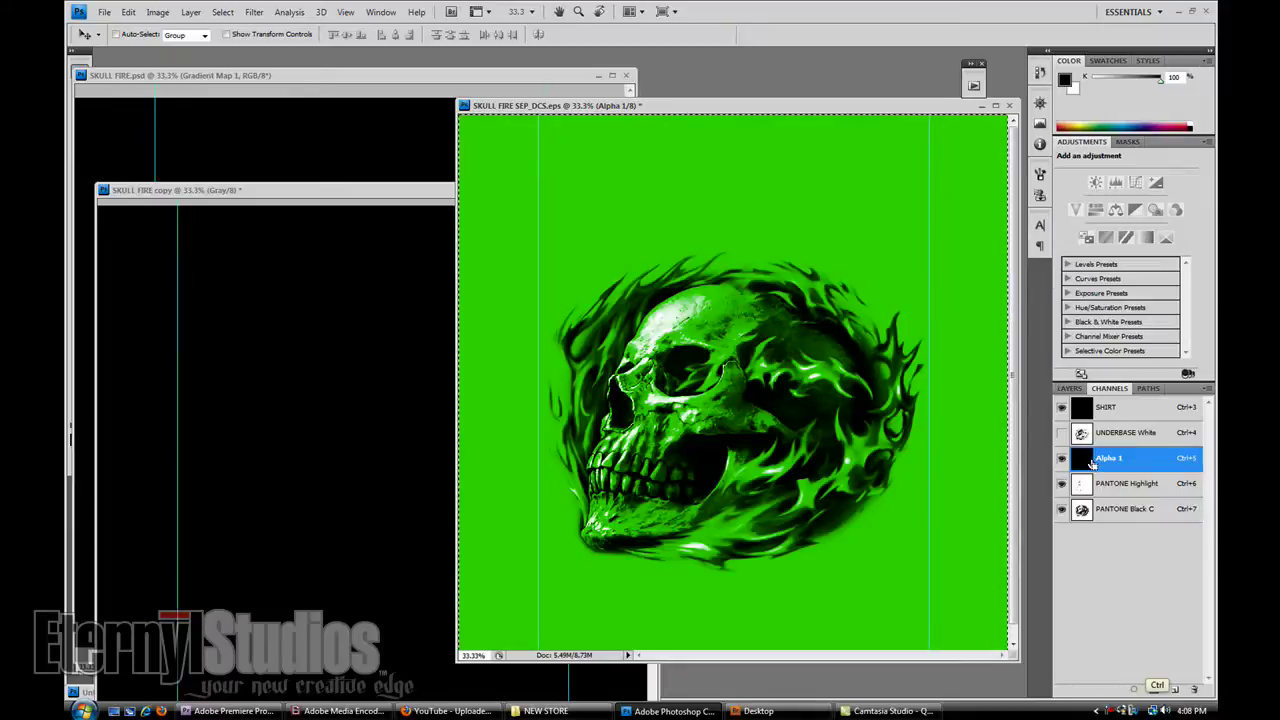
{"action": "key", "text": "ctrl+v"}
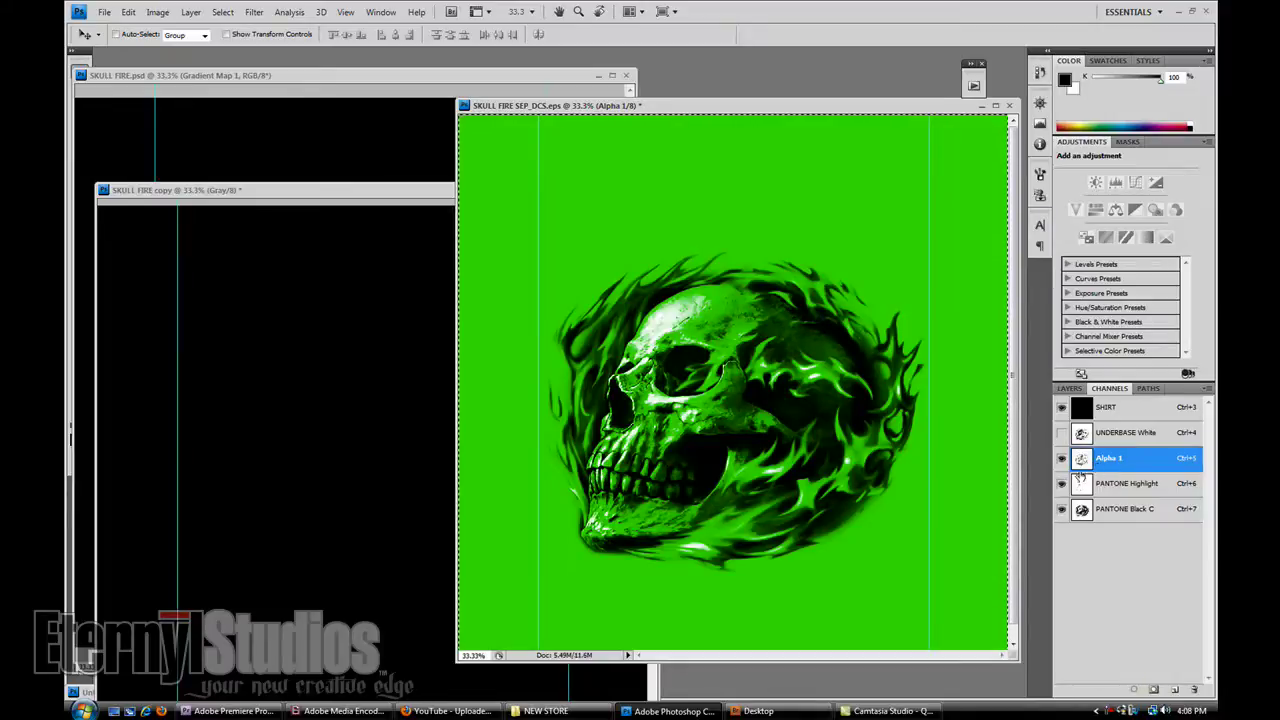
Turn the Alpha 1 channel into a spot color channel using PANTONE 185 C from the PANTONE solid coated book.
{"action": "double_click", "coordinate": [1089, 460]}
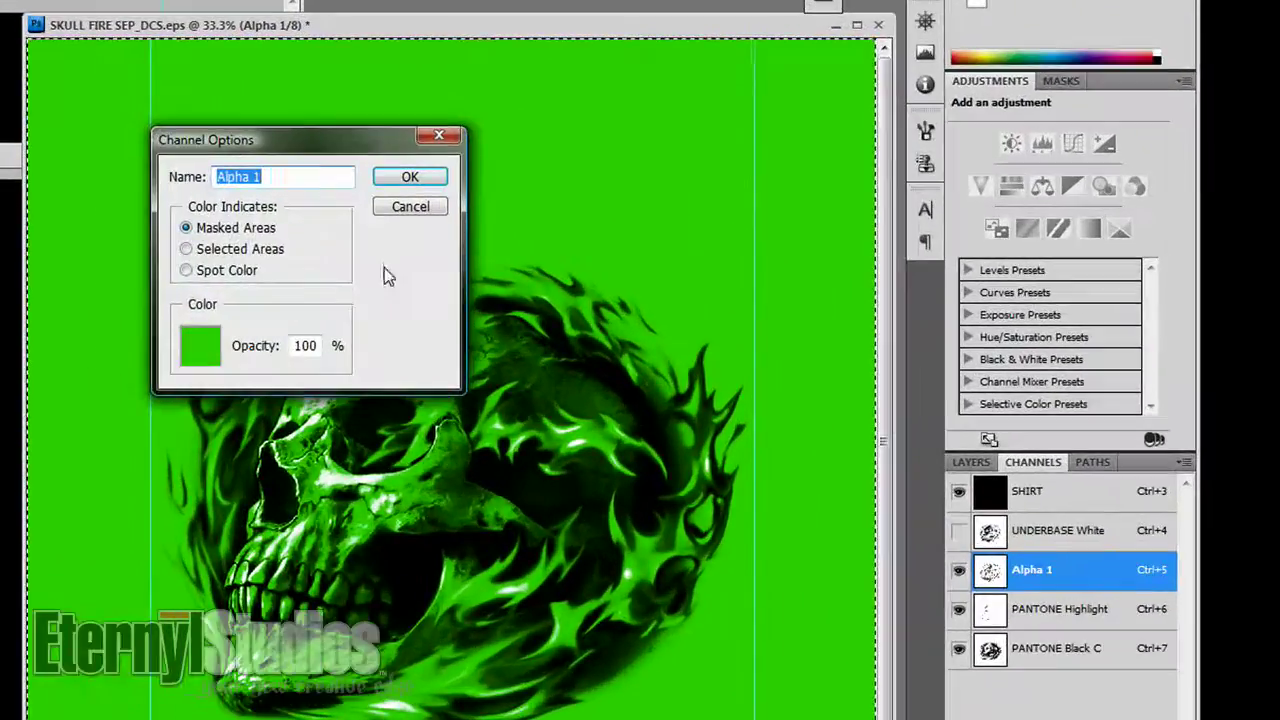
{"action": "left_click", "coordinate": [399, 265]}
{"action": "left_click", "coordinate": [204, 362]}
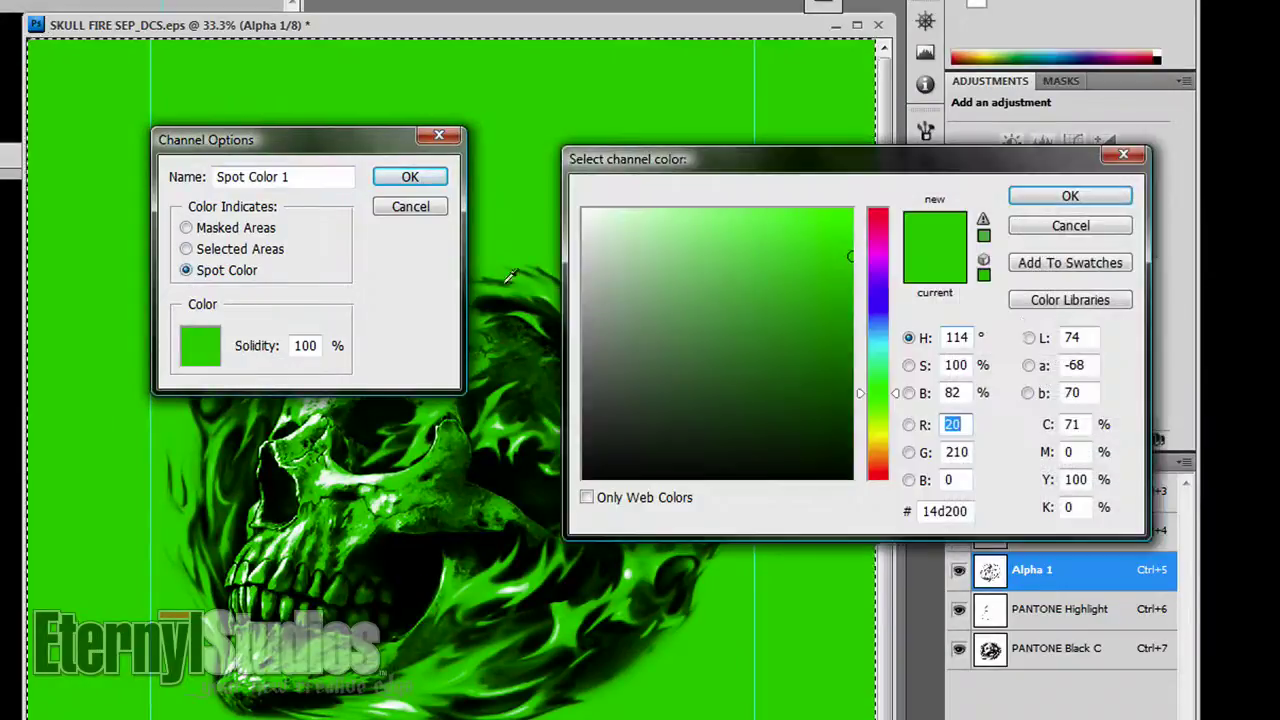
{"action": "left_click", "coordinate": [1050, 300]}
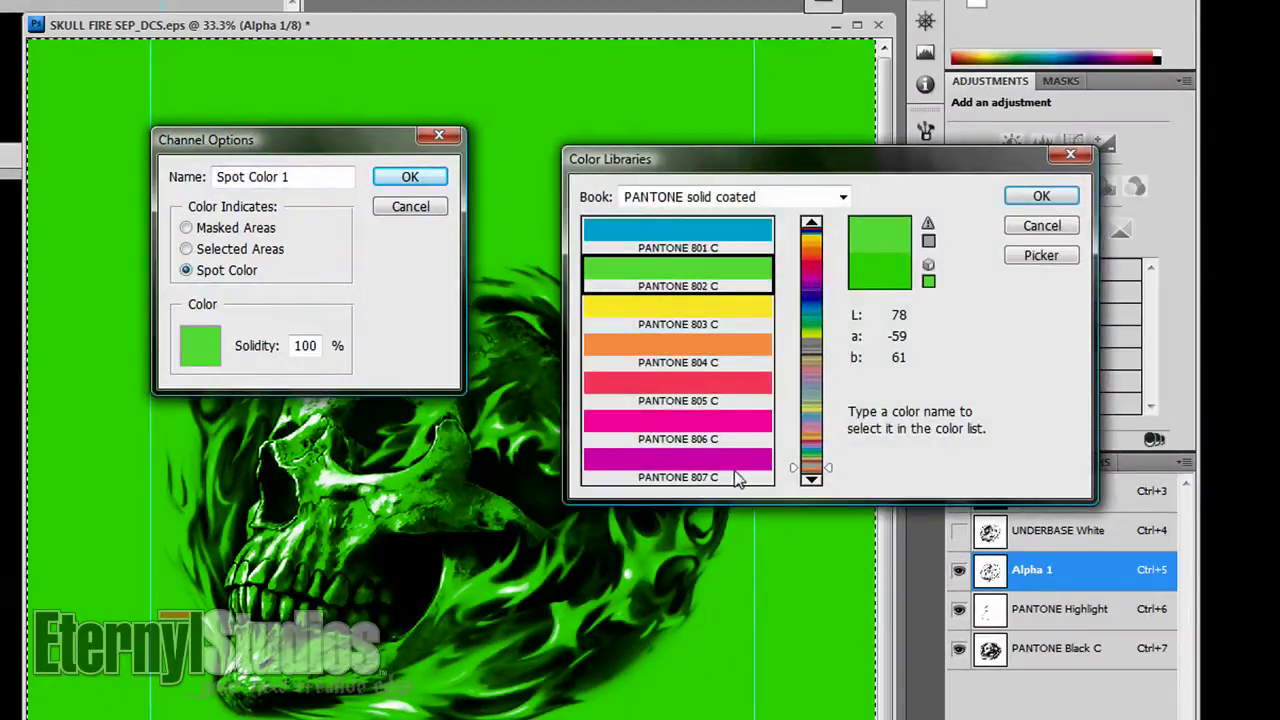
{"action": "type", "text": "185"}
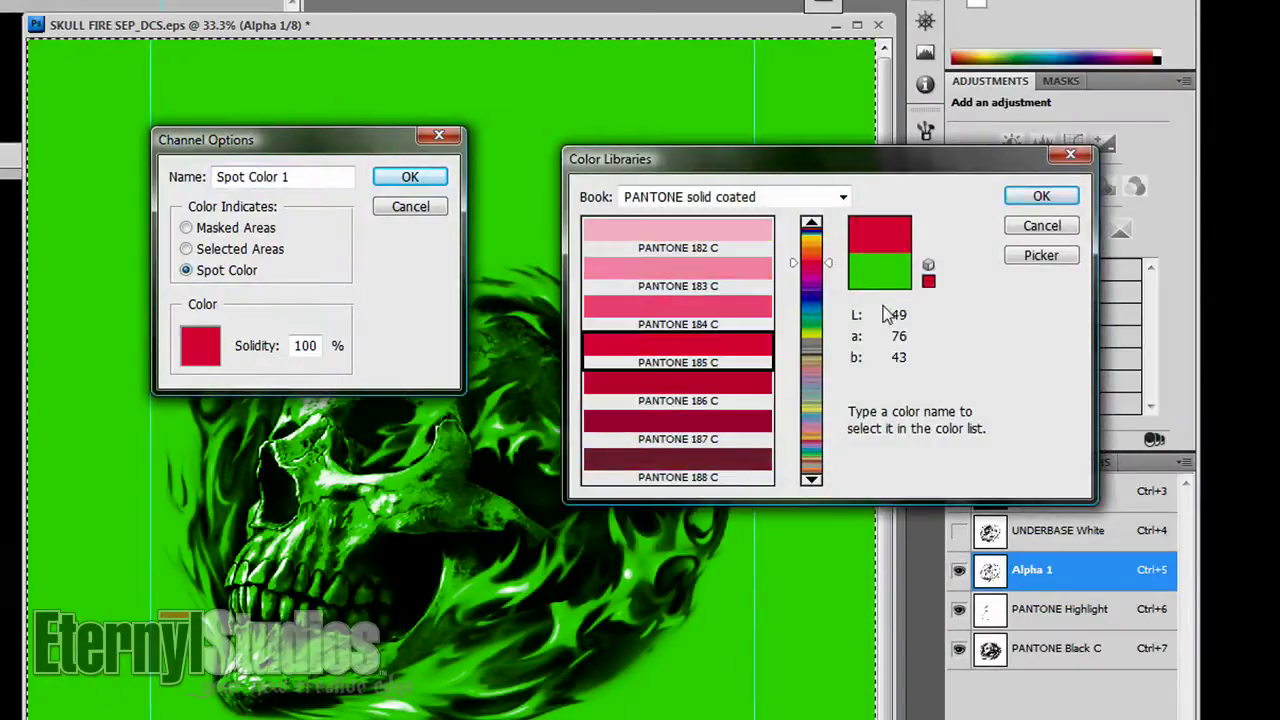
{"action": "left_click", "coordinate": [1041, 196]}
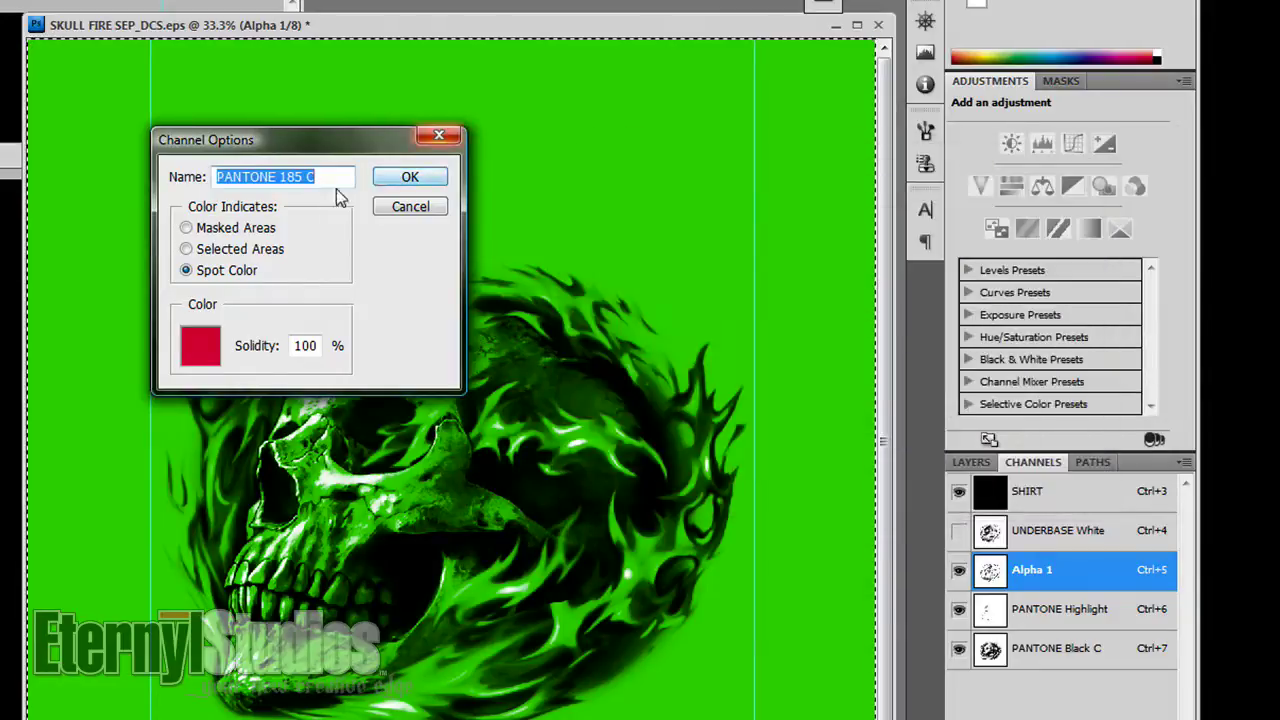
{"action": "left_click", "coordinate": [410, 177]}
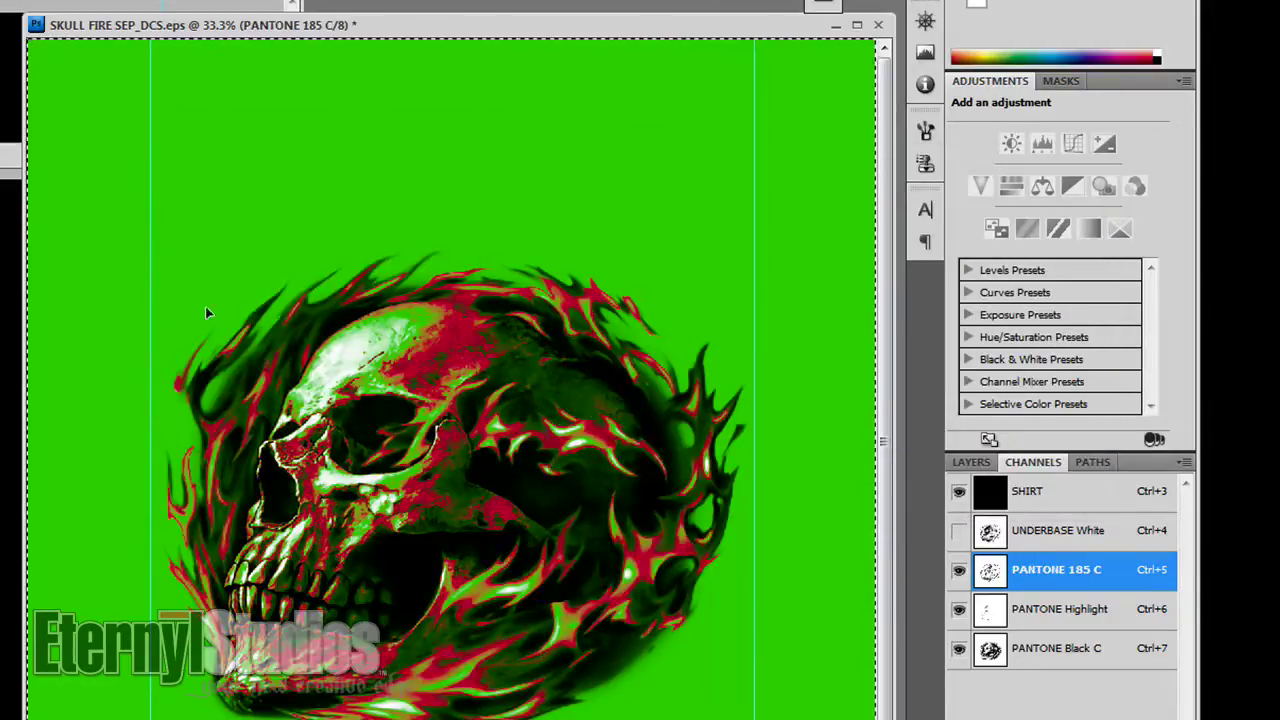
Close the SKULL FIRE copy without saving and reposition the separation file's window beside the original artwork.
{"action": "key", "text": "ctrl+Tab"}
{"action": "left_click", "coordinate": [185, 567]}
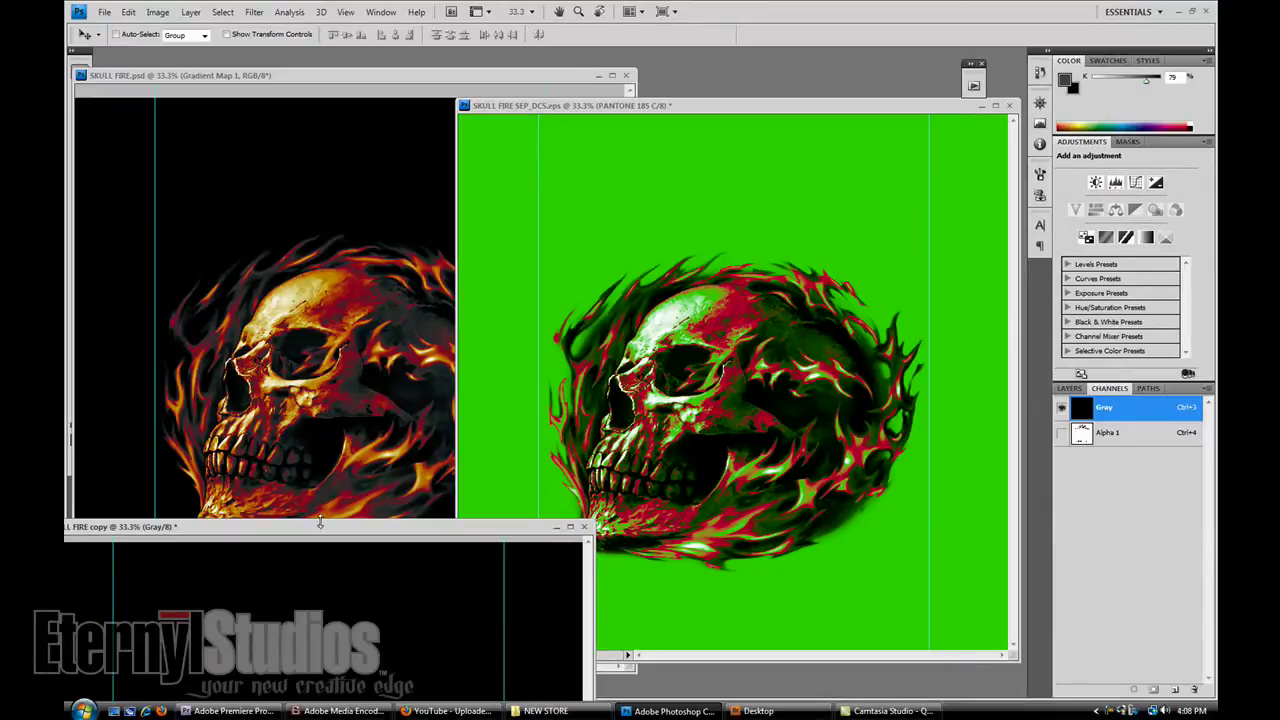
{"action": "left_click", "coordinate": [583, 528]}
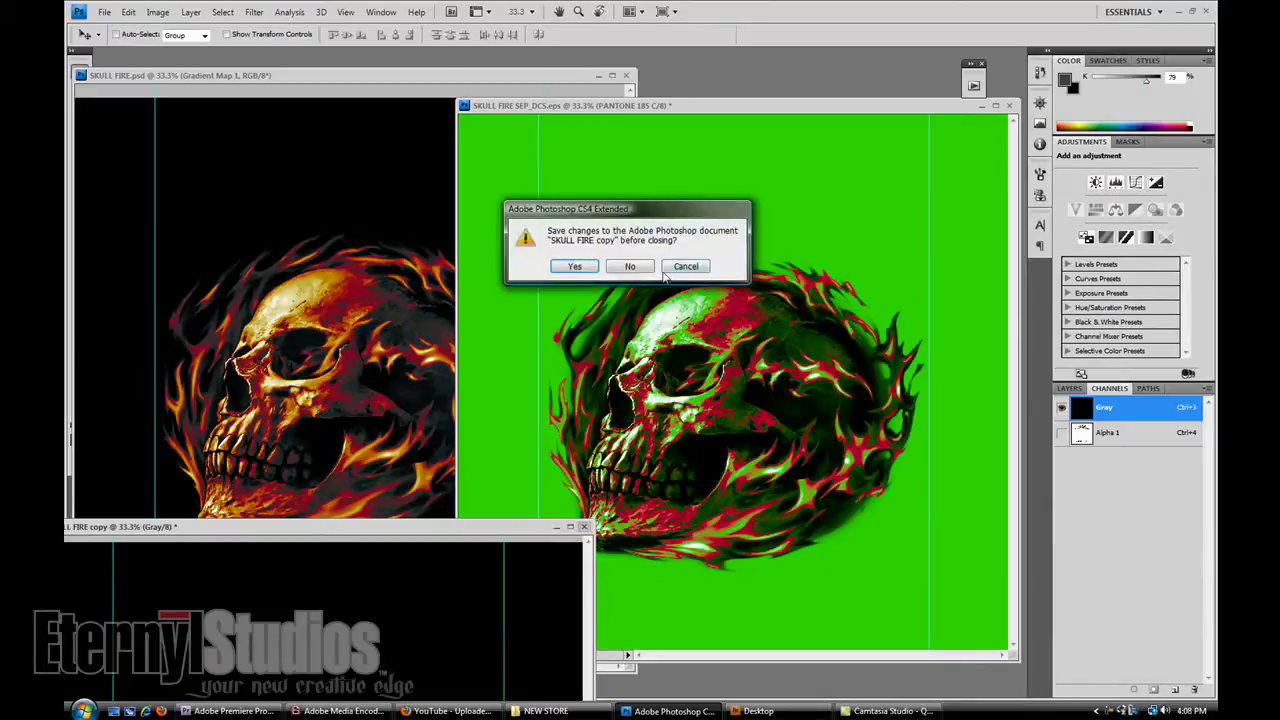
{"action": "left_click", "coordinate": [627, 268]}
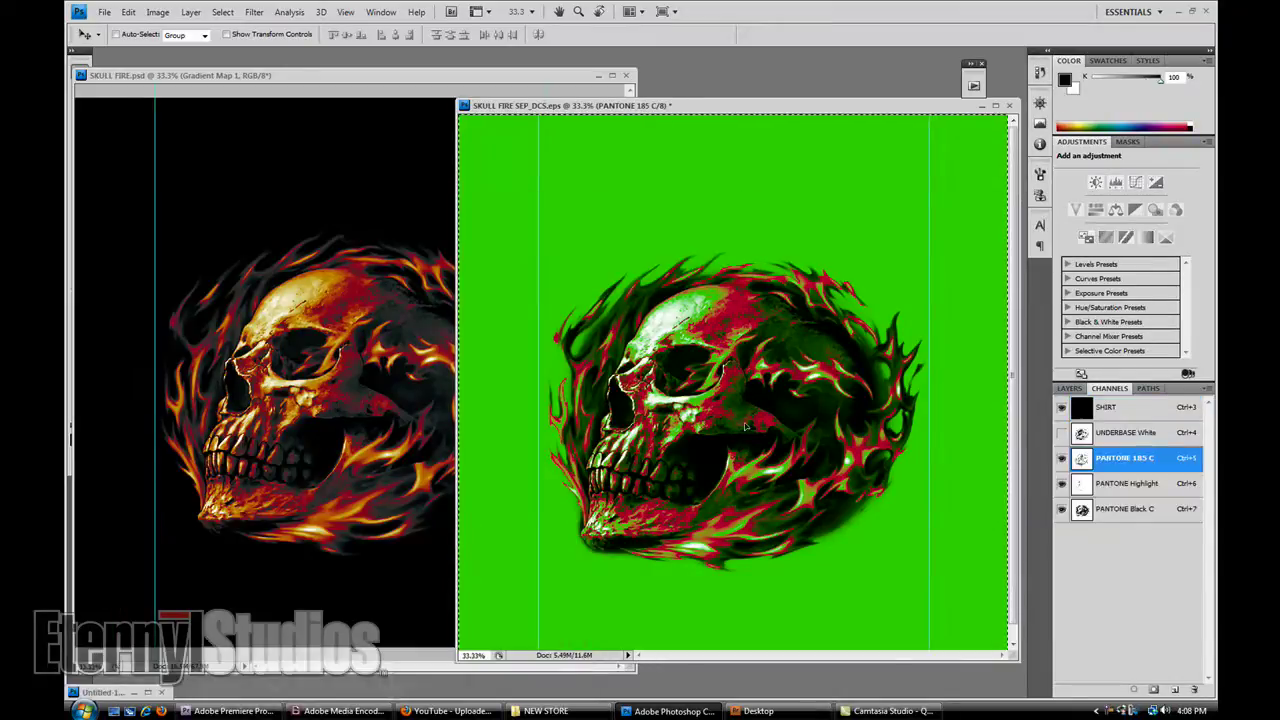
{"action": "left_click_drag", "start_coordinate": [702, 106], "coordinate": [716, 84]}
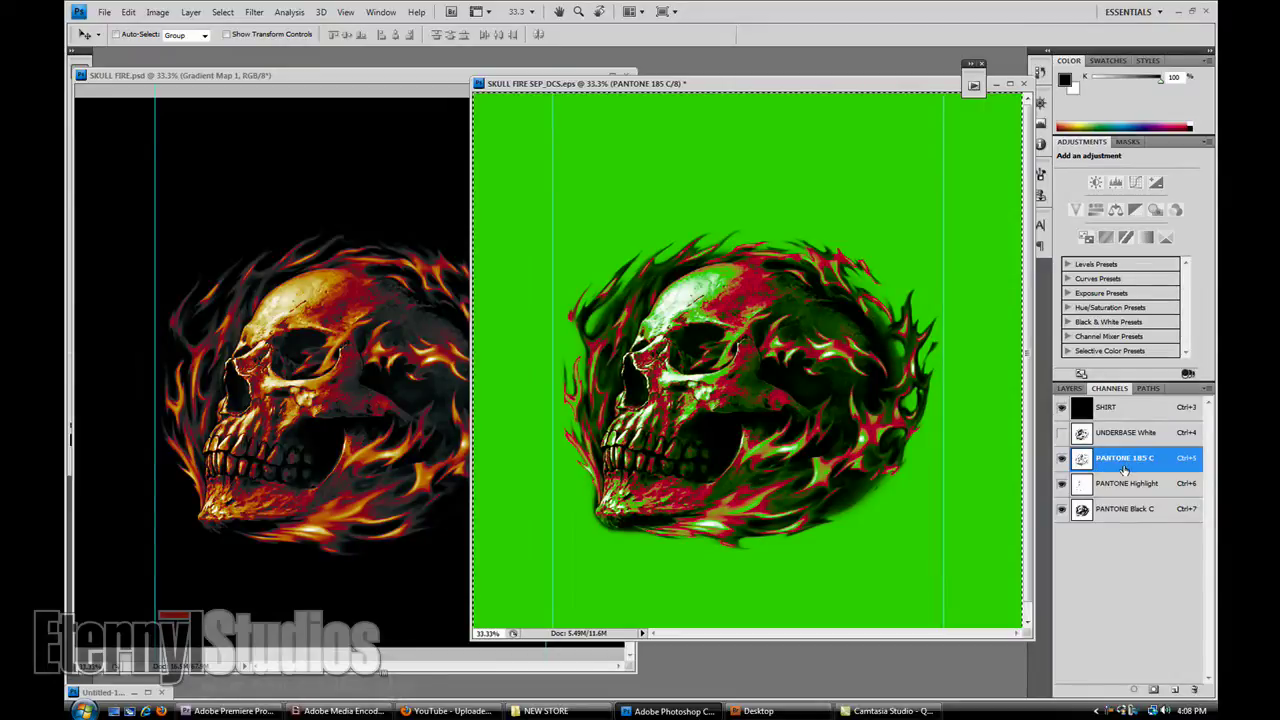